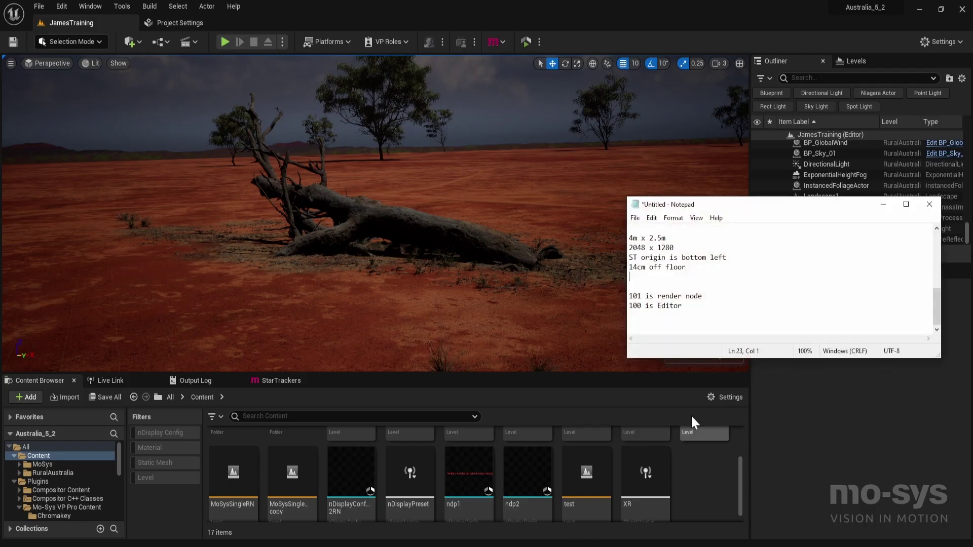
# - Review the Notepad notes on the wall's physical size, pixel resolution, tracking origin, floor offset, and render node and editor numbers
pyautogui.press('Down')
pyautogui.hotkey('shift', 'End')
pyautogui.press('End')
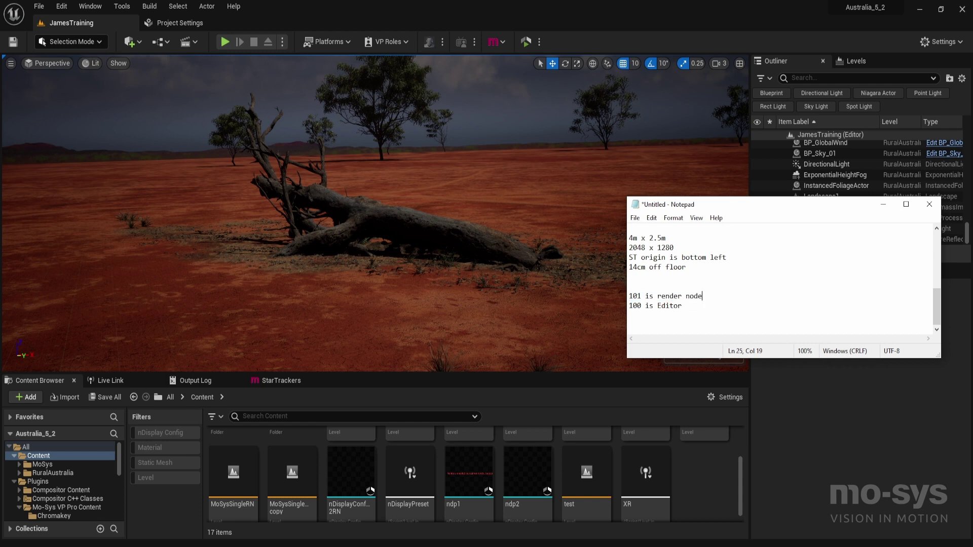
pyautogui.hotkey('shift', 'Up')
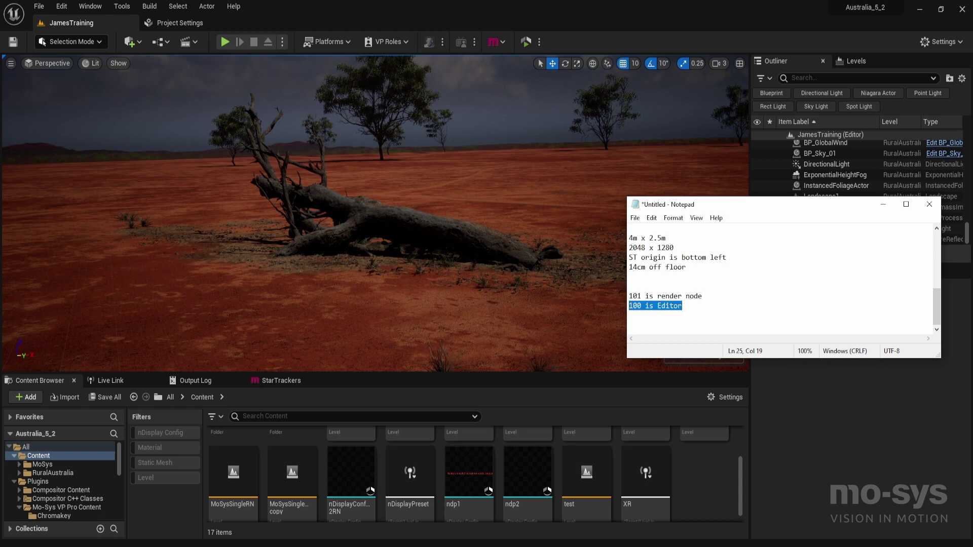
pyautogui.press('Left')
pyautogui.press('Up')
pyautogui.press('Up')
pyautogui.press('Up')
pyautogui.hotkey('shift', 'Up')
pyautogui.hotkey('shift', 'Up')
pyautogui.hotkey('shift', 'Up')
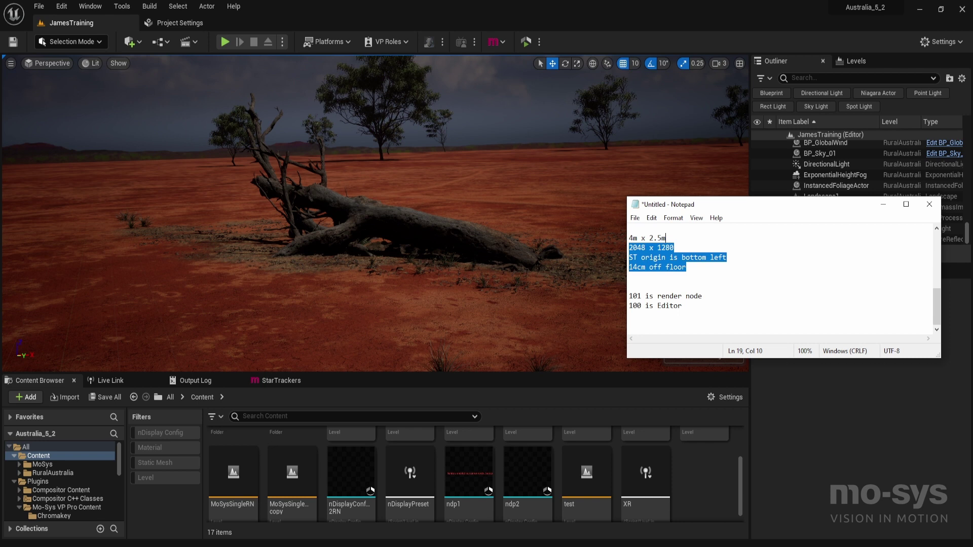
pyautogui.hotkey('shift', 'Up')
pyautogui.press('Down')
pyautogui.press('Down')
pyautogui.press('End')
pyautogui.press('Up')
pyautogui.press('Home')
pyautogui.hotkey('shift', 'End')
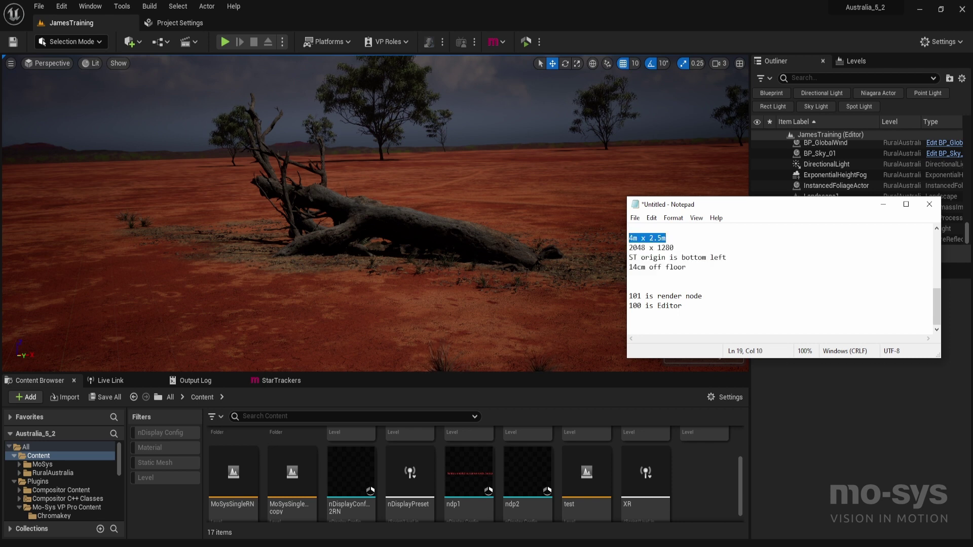
pyautogui.press('End')
pyautogui.hotkey('shift', 'Up')
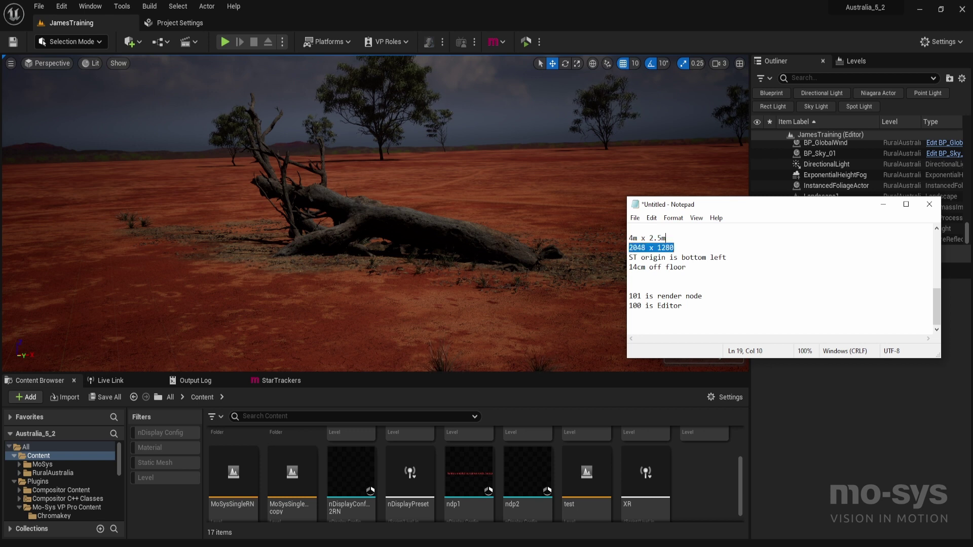
pyautogui.press('Down')
pyautogui.press('Down')
pyautogui.press('End')
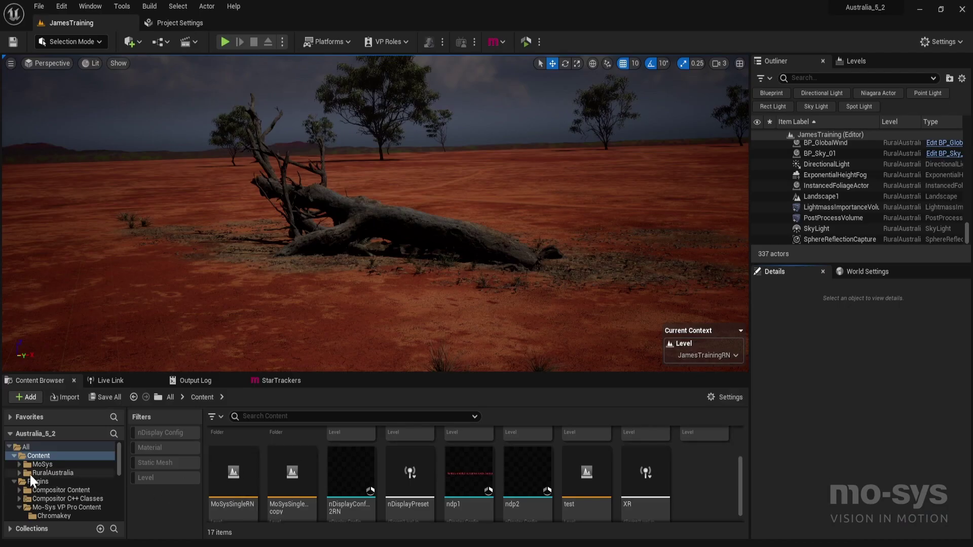
# - Copy the example nDisplayConfig from the Mo-Sys VP Pro plugin's nDisplay ExampleConfigs folder into the project's Content folder
pyautogui.moveTo(119, 453); pyautogui.dragTo(117, 509)
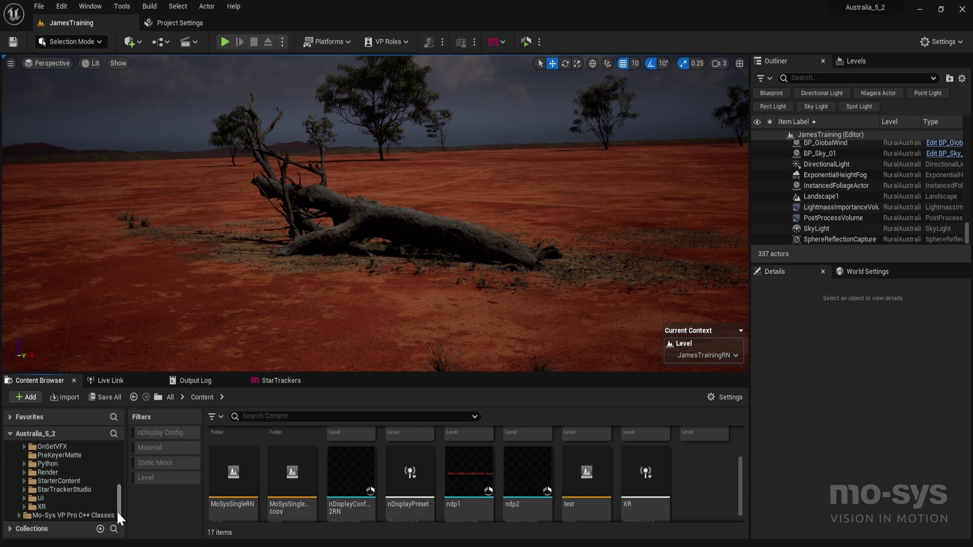
pyautogui.scroll(2, 29, 478)
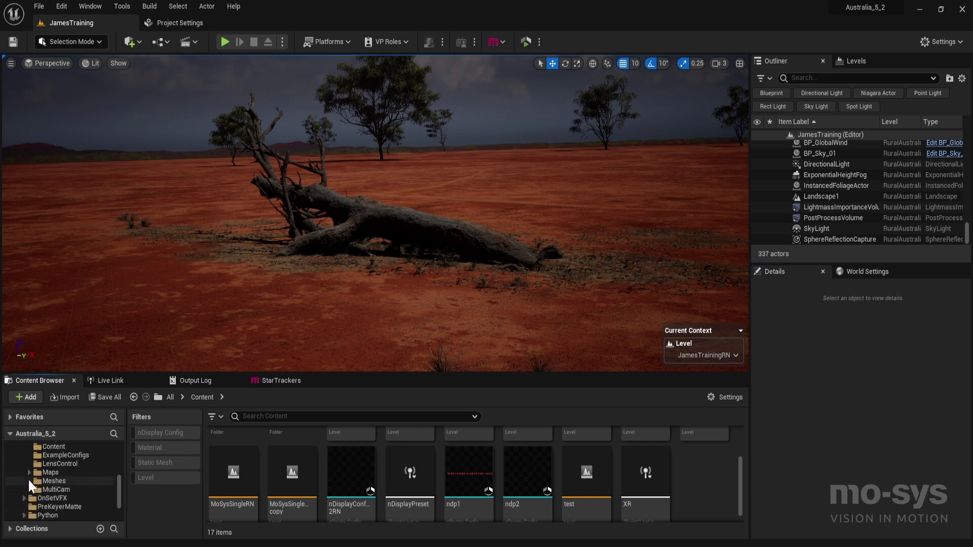
pyautogui.click(53, 455)
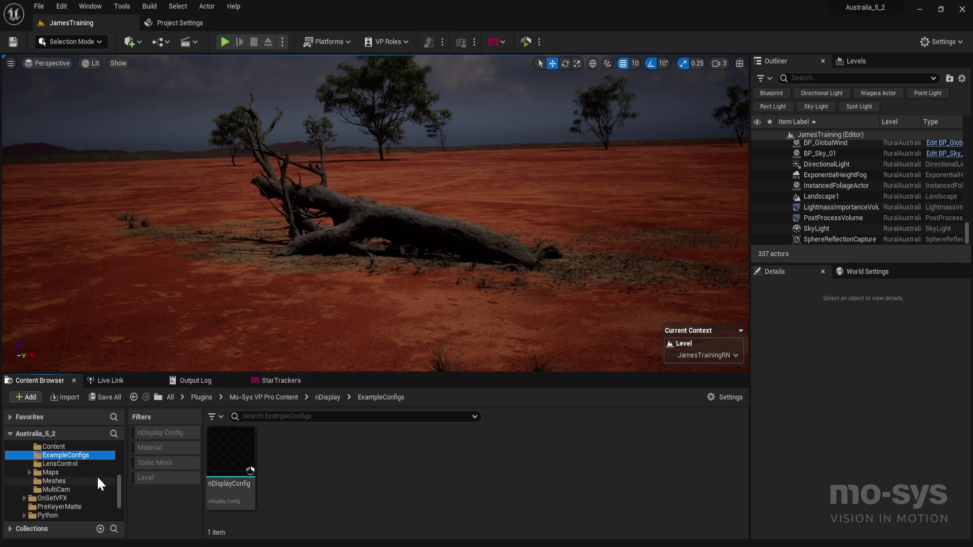
pyautogui.scroll(3, 87, 476)
pyautogui.scroll(2, 87, 476)
pyautogui.moveTo(234, 445); pyautogui.dragTo(44, 456)
pyautogui.click(67, 487)
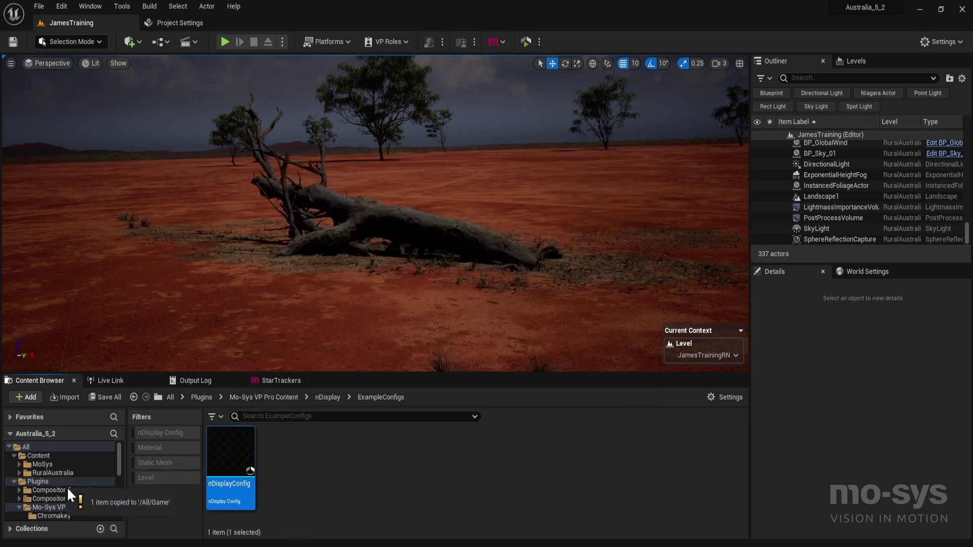
# - Rename the copied nDisplayConfig asset in the Content folder as nDisplayConfigJames
pyautogui.click(56, 455)
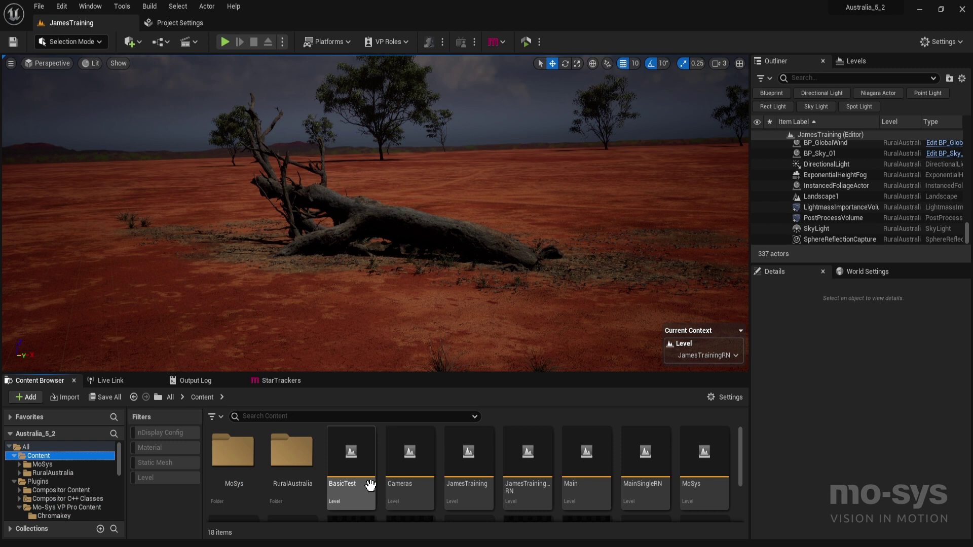
pyautogui.scroll(-2, 356, 481)
pyautogui.click(351, 489)
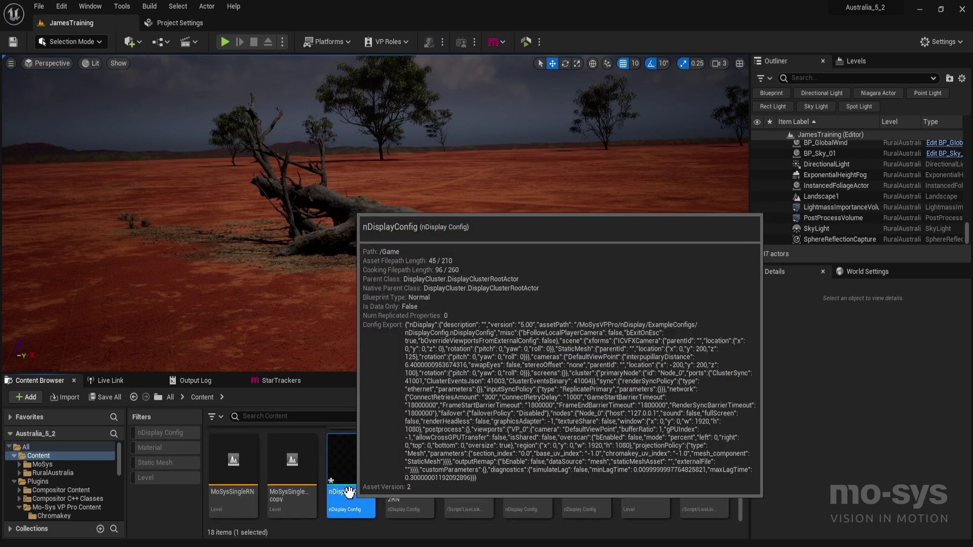
pyautogui.click(349, 492)
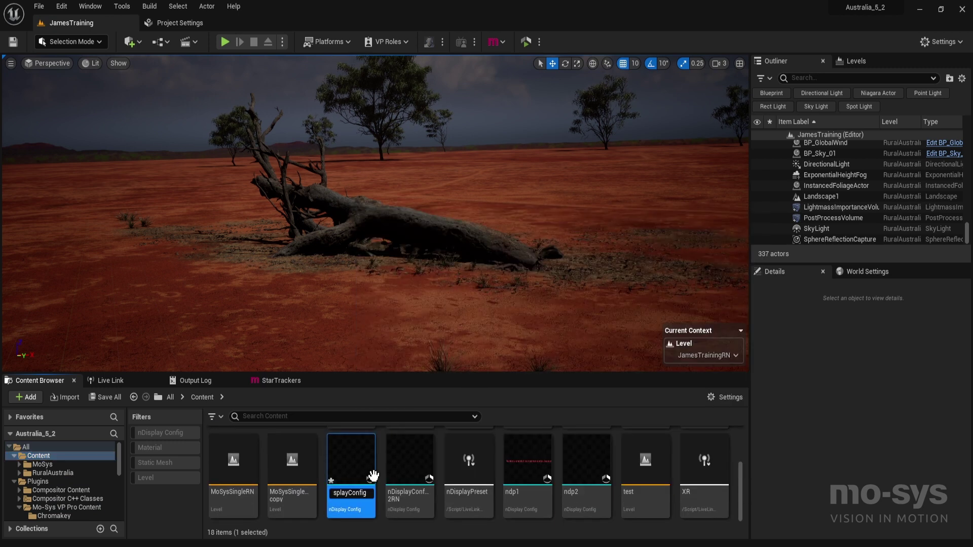
pyautogui.write('James')
pyautogui.press('Return')
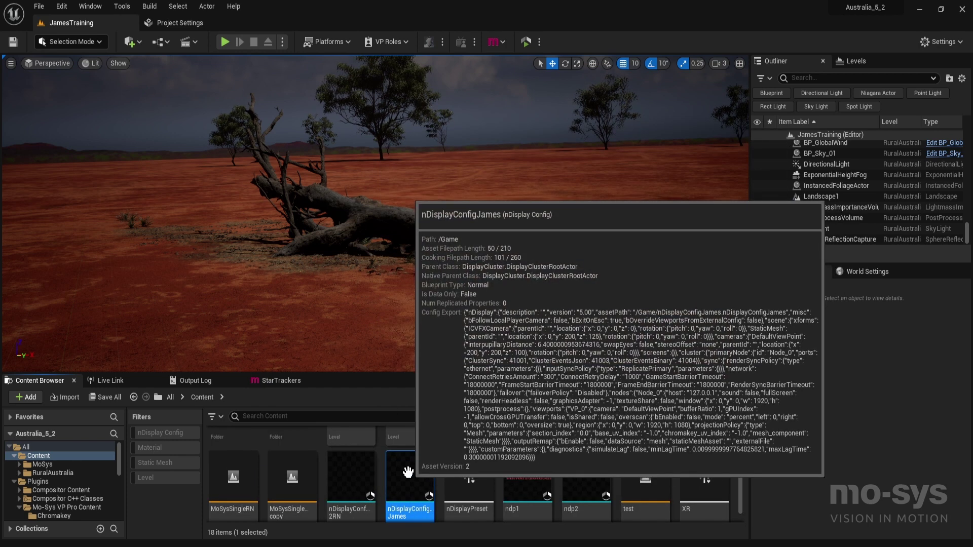
# - Open nDisplayConfigJames for editing and set the window size of Node_0 to 2048 x 1280
pyautogui.doubleClick(408, 472)
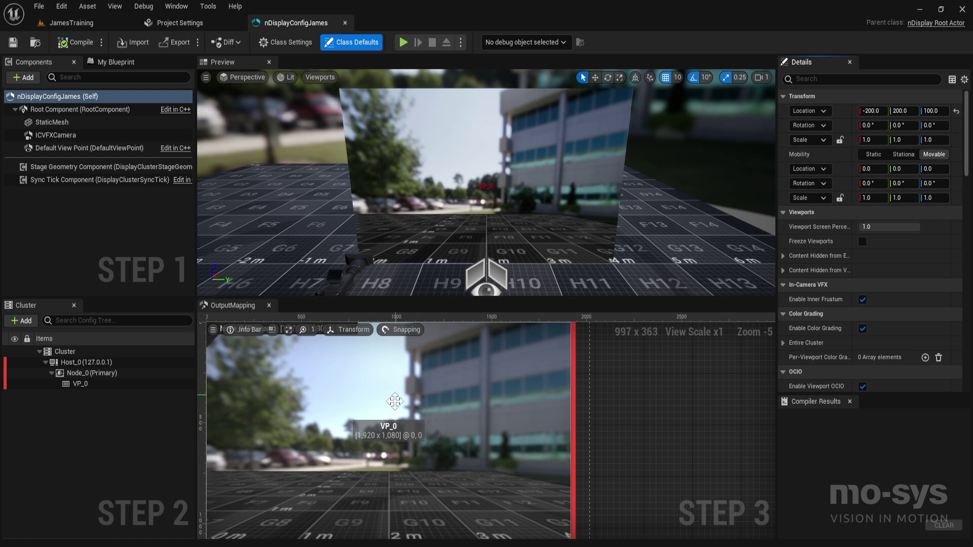
pyautogui.click(80, 373)
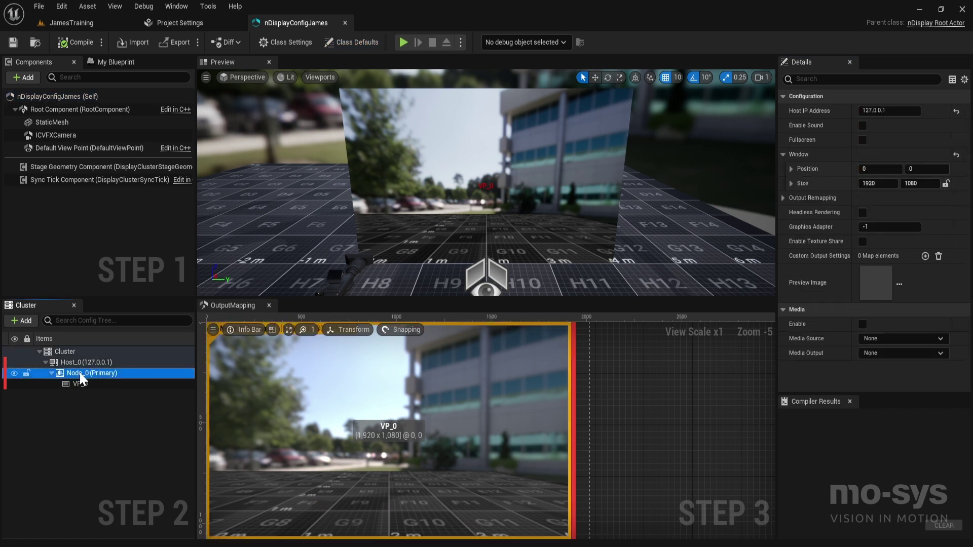
pyautogui.click(871, 184)
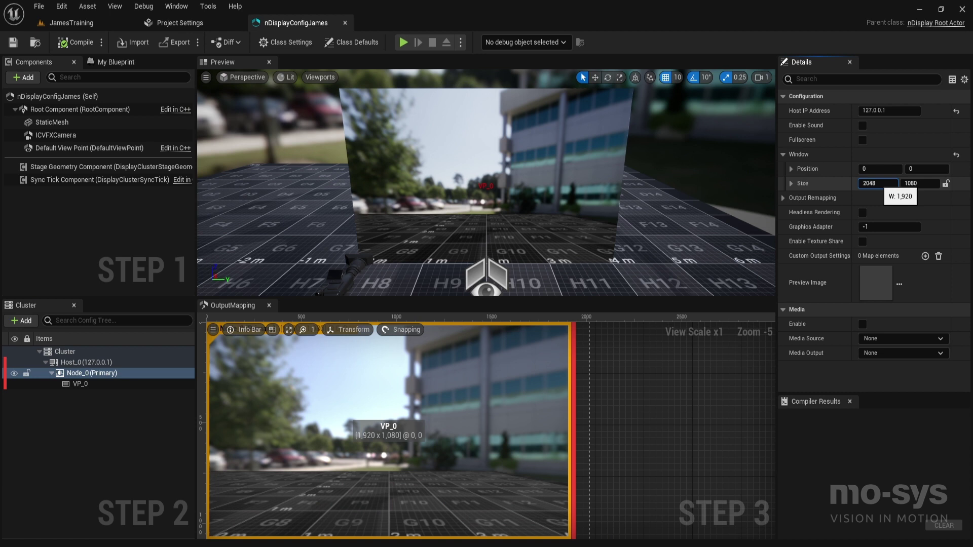
pyautogui.press('Tab')
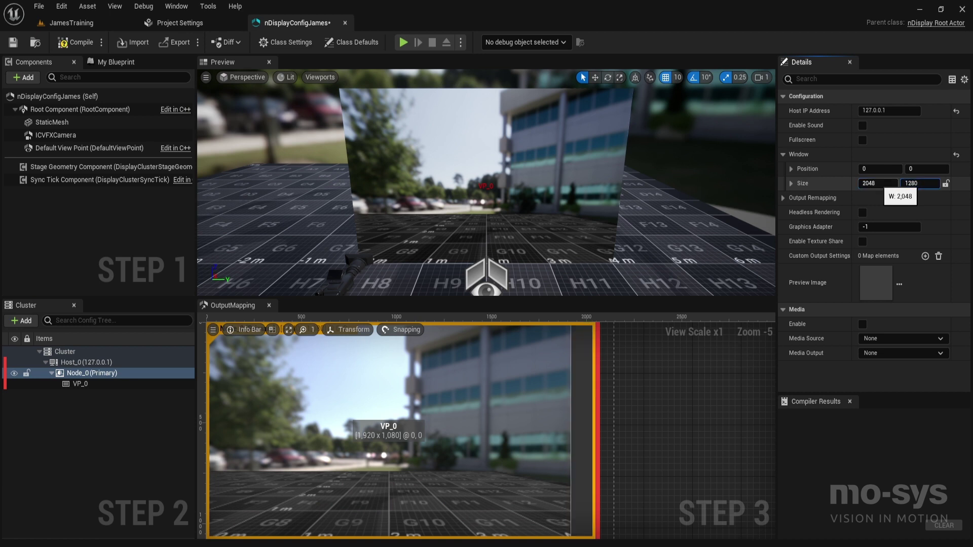
pyautogui.write('1280')
# - Set the region size of viewport VP_0 to 2048 x 1280 and fit the whole output mapping in view
pyautogui.click(80, 383)
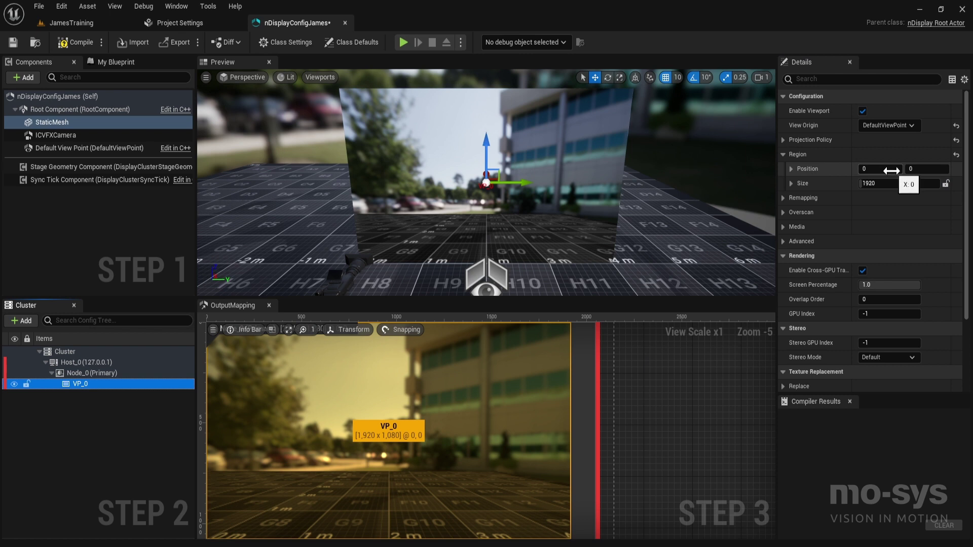
pyautogui.click(879, 183)
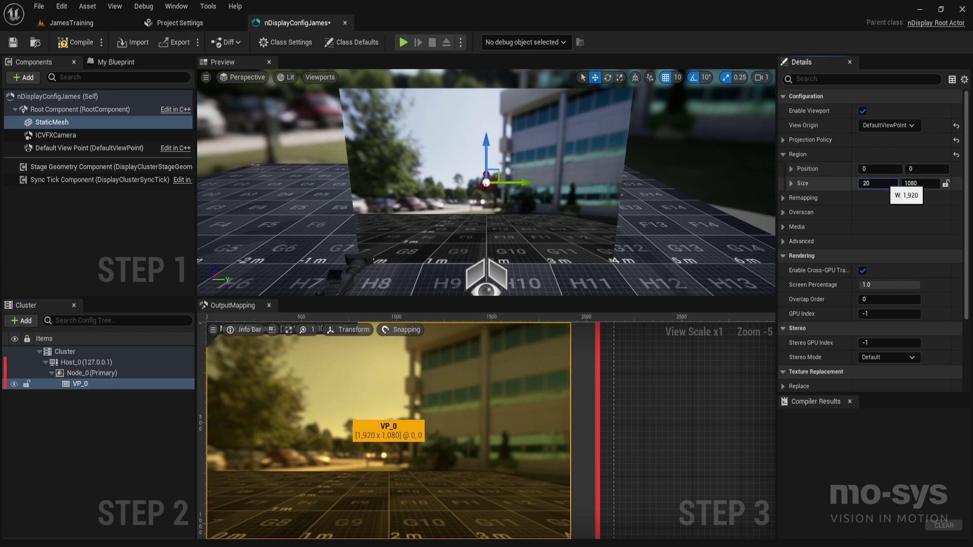
pyautogui.press('Tab')
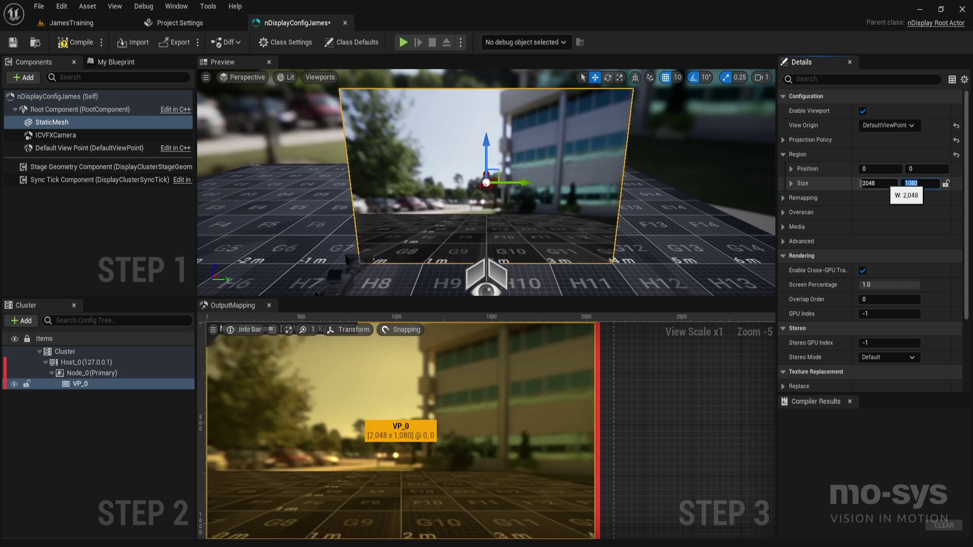
pyautogui.write('12')
pyautogui.press('Return')
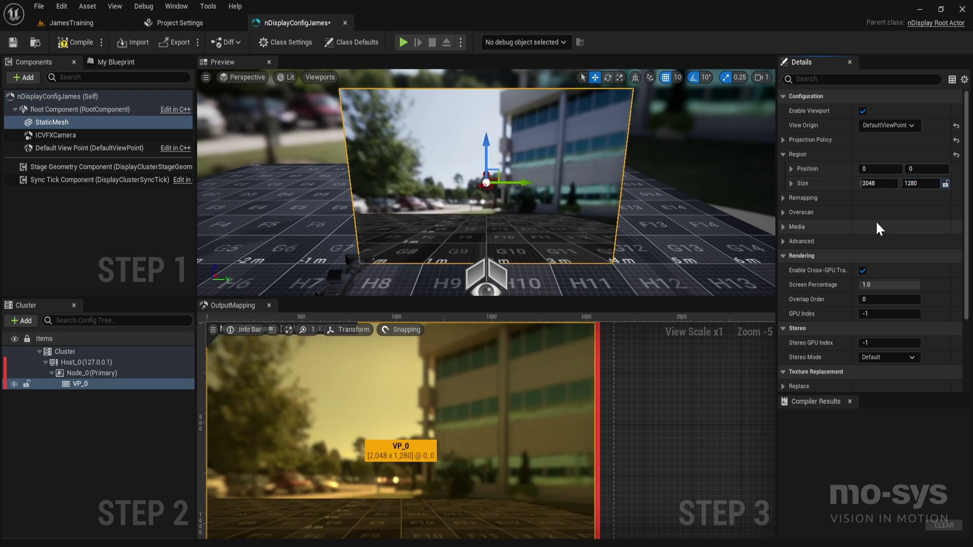
pyautogui.scroll(-1, 401, 405)
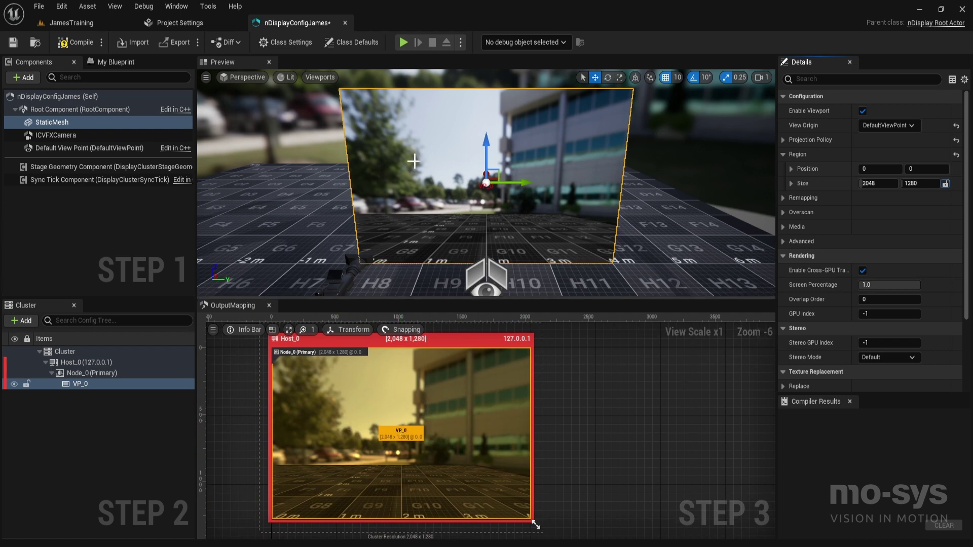
# - Compile and save the nDisplayConfigJames configuration and close its editor
pyautogui.click(83, 125)
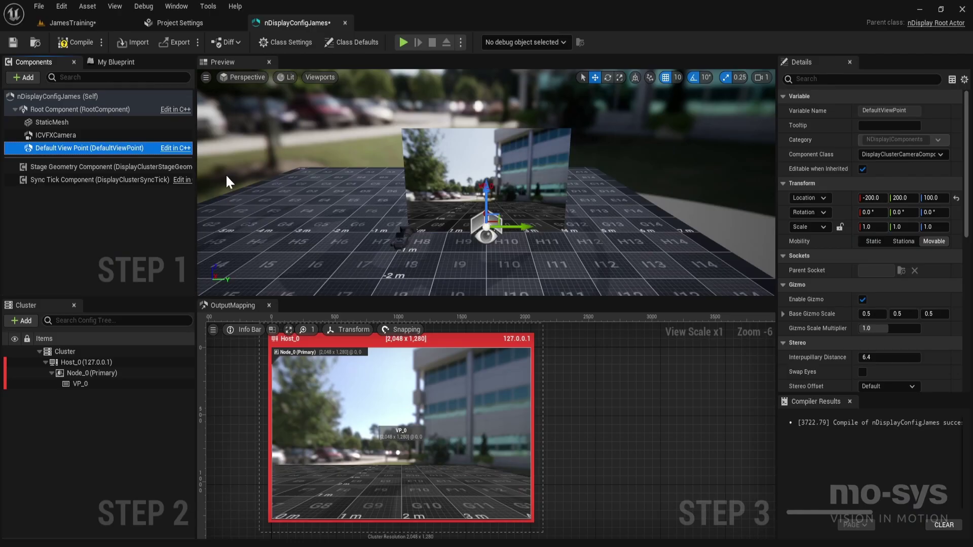
pyautogui.click(76, 41)
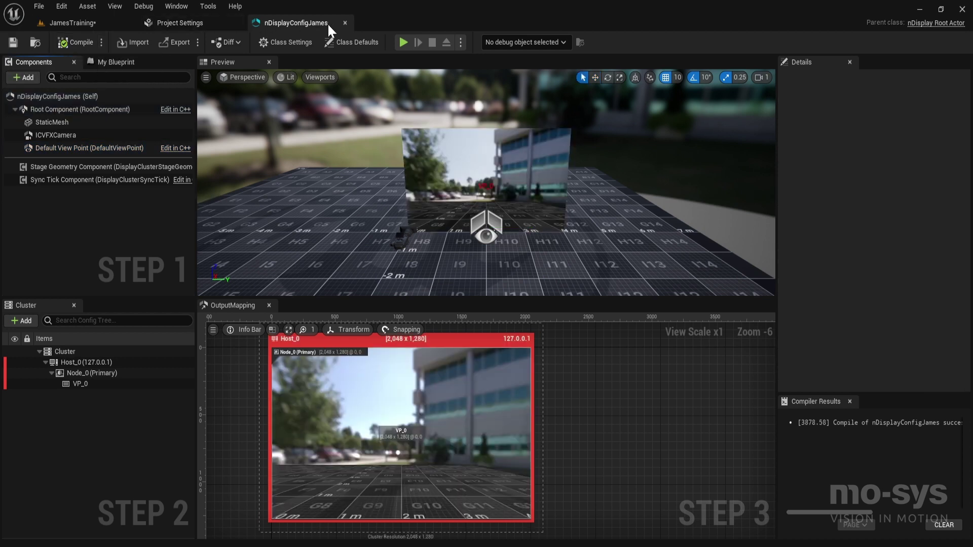
pyautogui.click(345, 22)
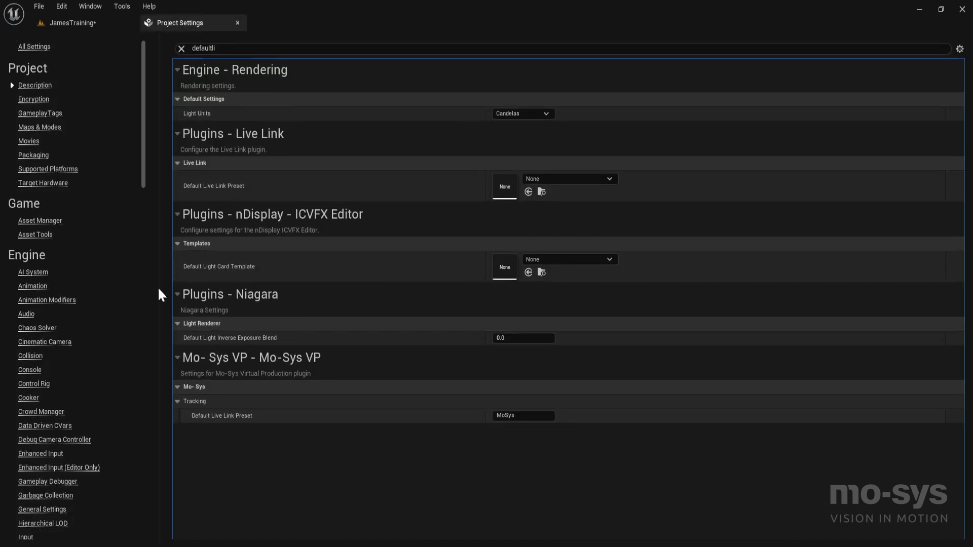
# - Place nDisplayConfigJames in the JamesTraining level in front of the fallen tree and rotate it to about -70° around Z
pyautogui.click(90, 7)
pyautogui.click(56, 23)
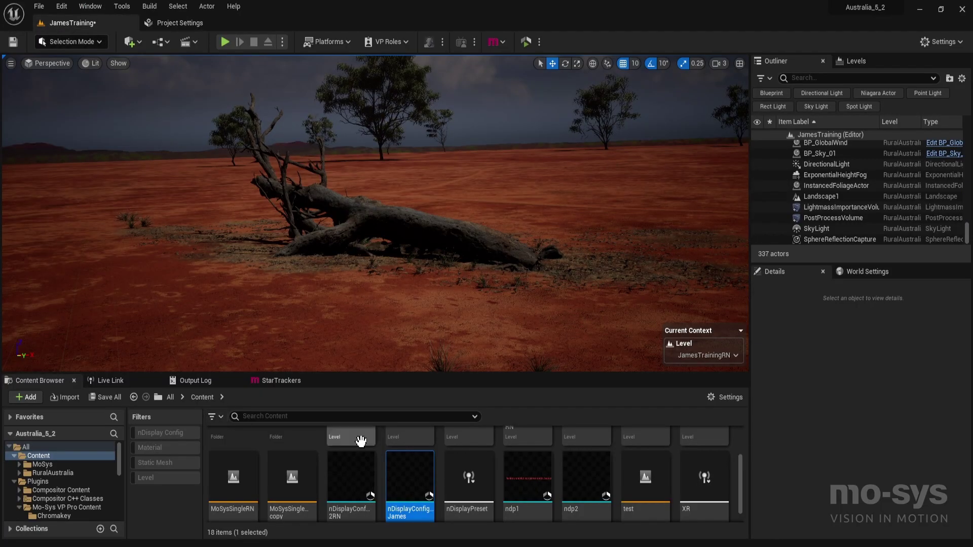
pyautogui.moveTo(409, 489); pyautogui.dragTo(380, 325)
pyautogui.press('e')
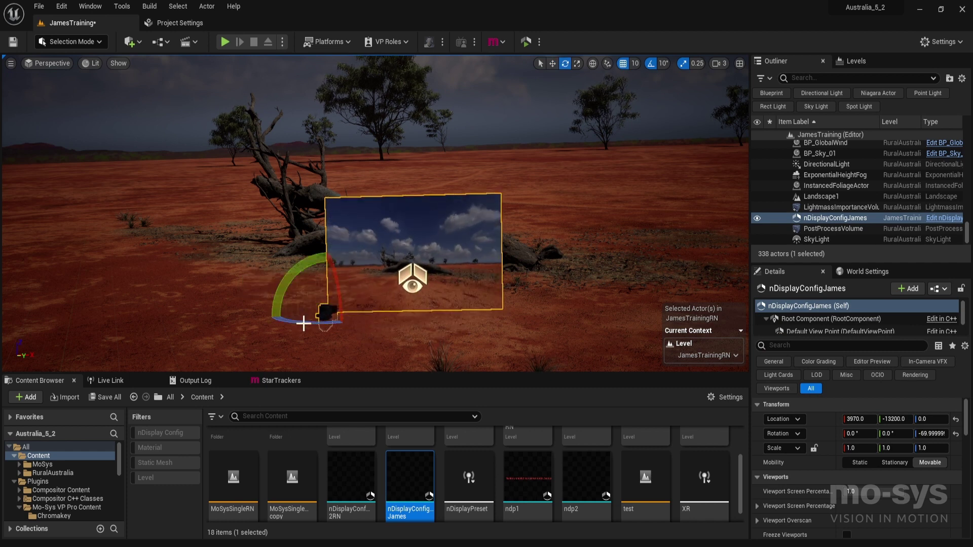
# - Set the Z location of the nDisplayConfigJames actor to 14
pyautogui.click(941, 417)
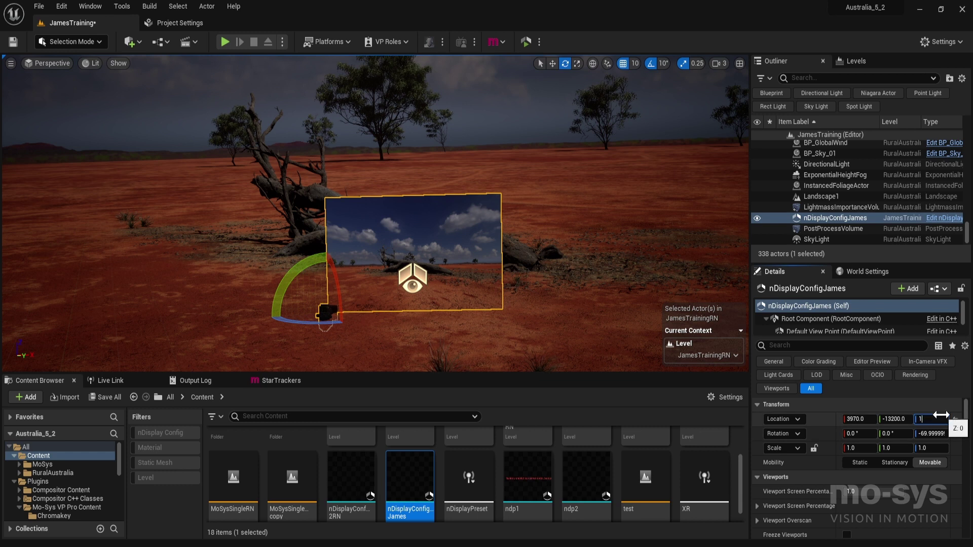
pyautogui.write('14')
pyautogui.press('Return')
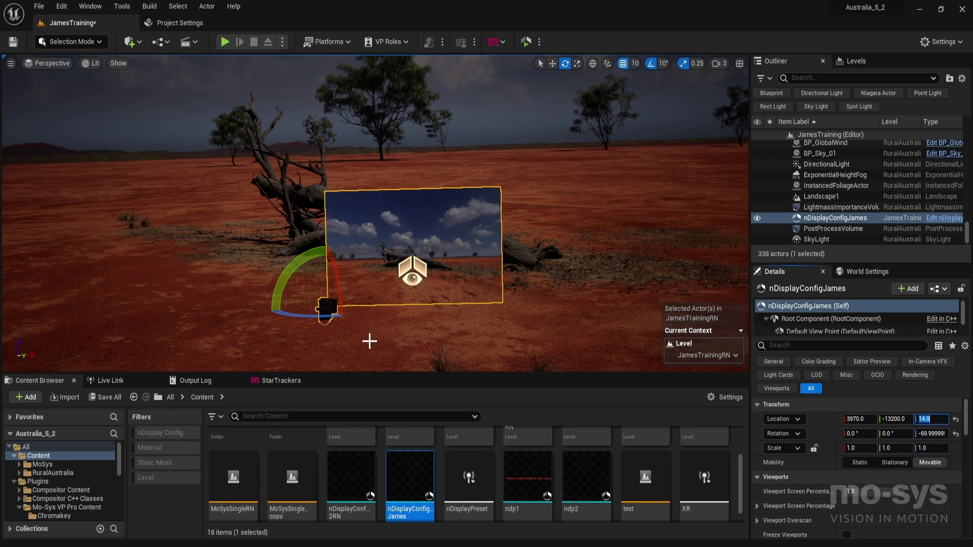
# - Add a Mo Sys Camera NDisplay in front of the screen and parent it to the nDisplayConfigJames actor
pyautogui.click(136, 42)
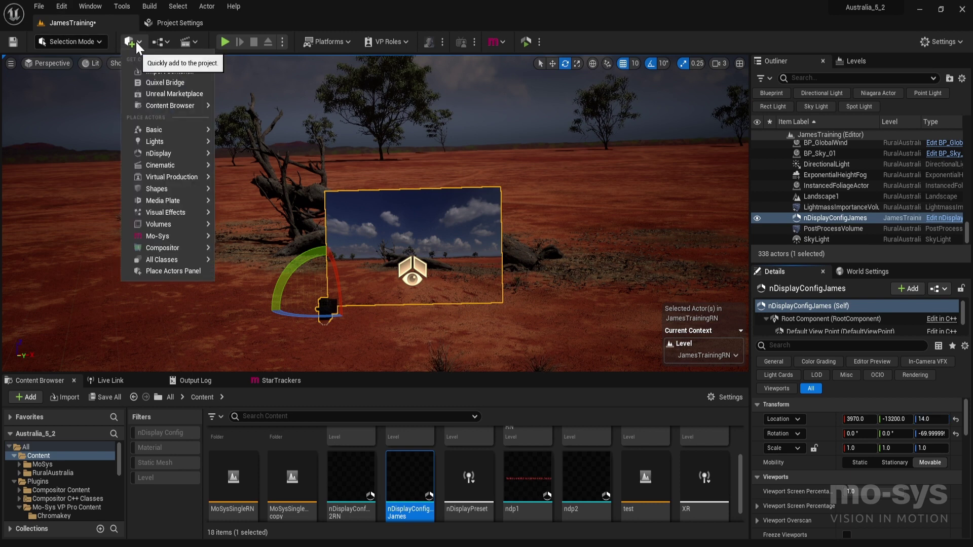
pyautogui.moveTo(157, 237)
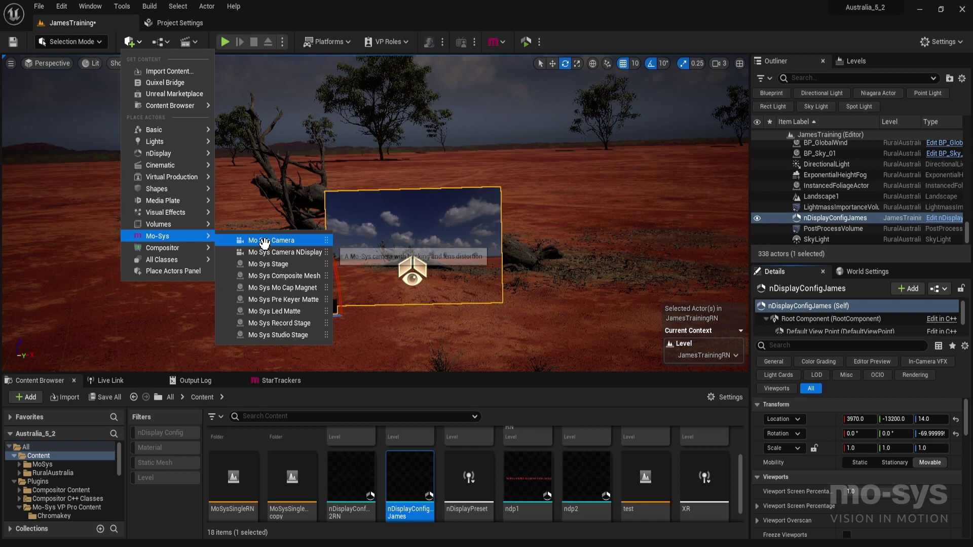
pyautogui.moveTo(262, 252); pyautogui.dragTo(365, 348)
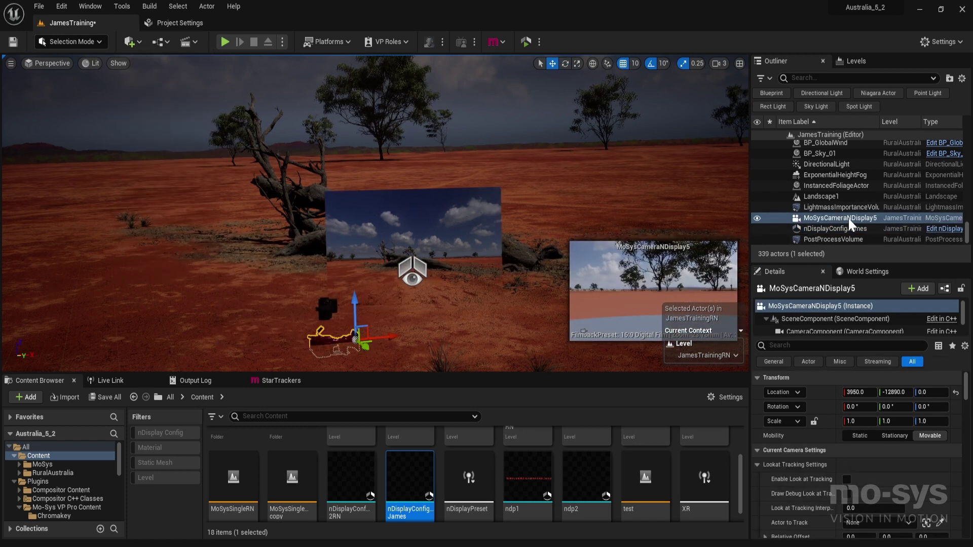
pyautogui.moveTo(850, 223); pyautogui.dragTo(819, 229)
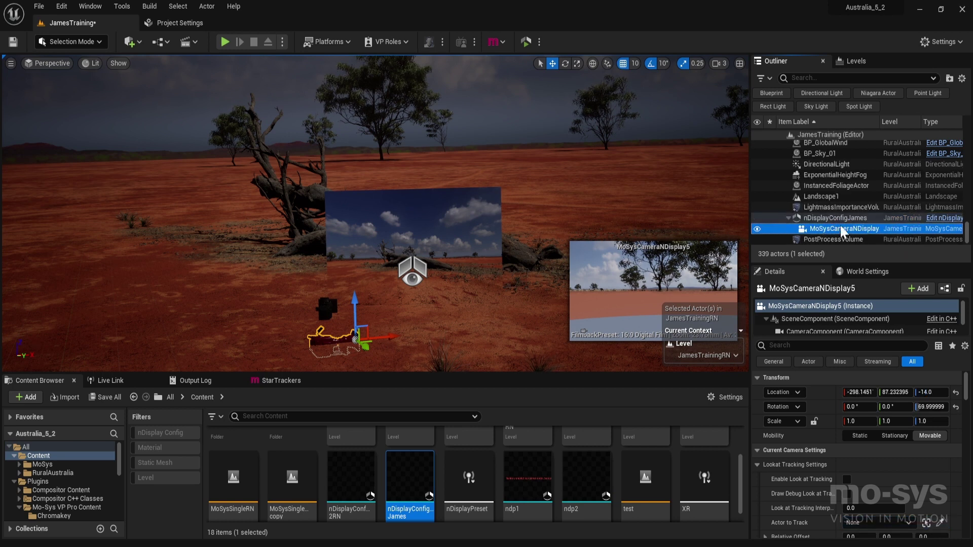
# - Set the Mo-Sys nDisplay camera's location and rotation to 0 on all axes so it sits at the nDisplay config's origin
pyautogui.click(859, 392)
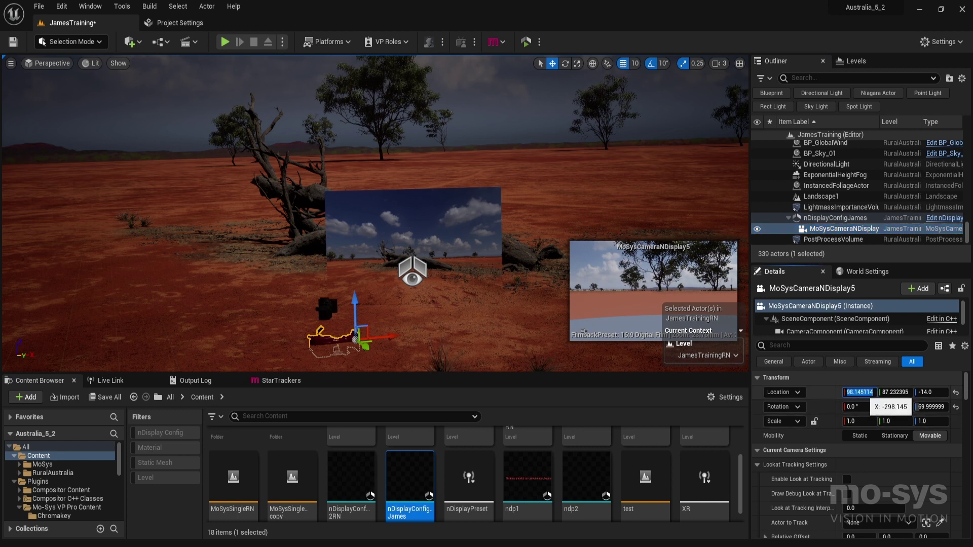
pyautogui.write('0')
pyautogui.press('Tab')
pyautogui.write('0')
pyautogui.press('Tab')
pyautogui.write('0')
pyautogui.press('Tab')
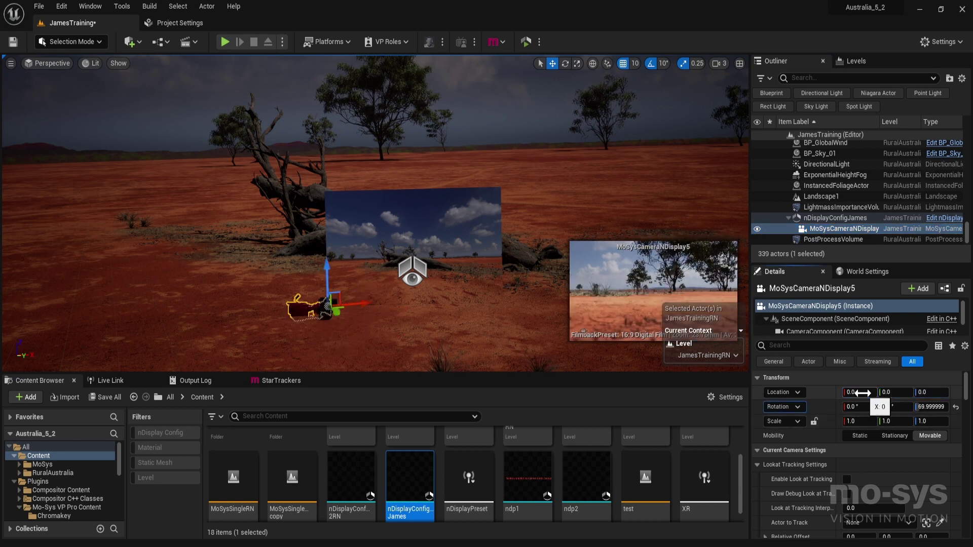
pyautogui.press('Tab')
pyautogui.write('0')
pyautogui.press('Tab')
pyautogui.write('0')
pyautogui.press('Tab')
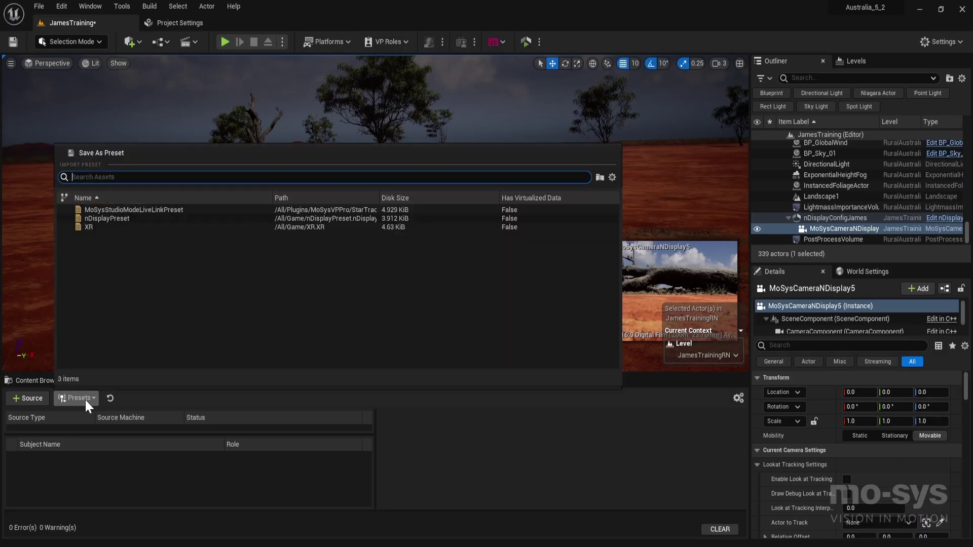
# - Load the nDisplayPreset Live Link preset and set the Mo-Sys UDP Source's network interface IP address to 10.11.10.100
pyautogui.click(124, 218)
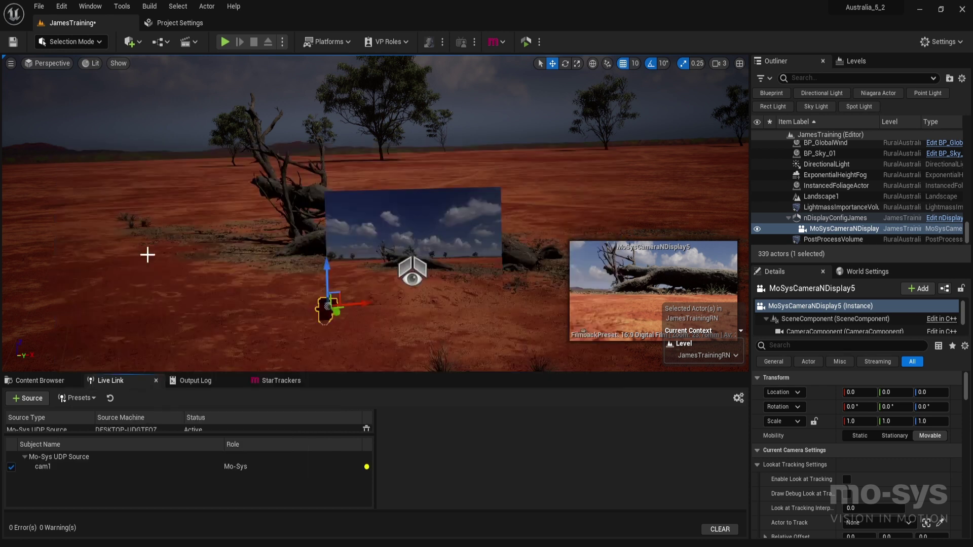
pyautogui.click(194, 458)
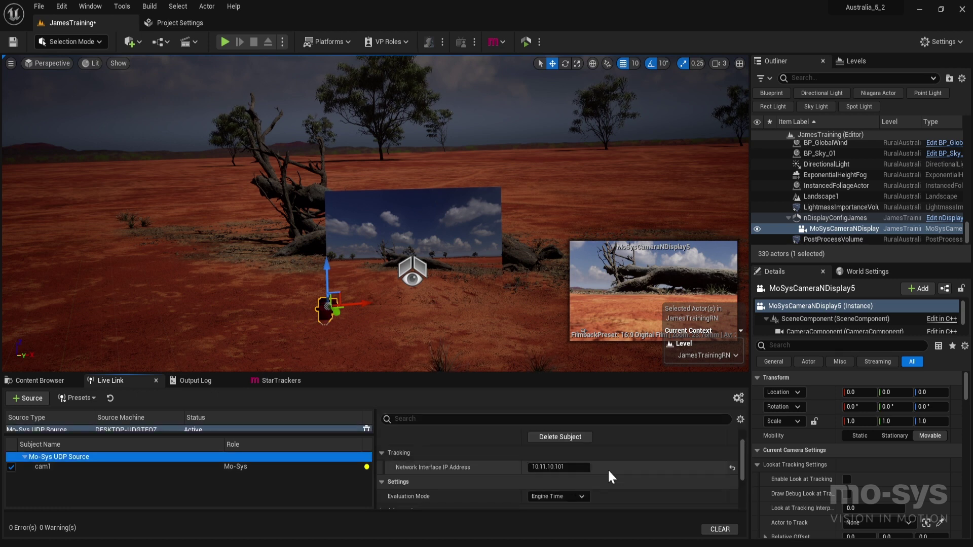
pyautogui.click(558, 466)
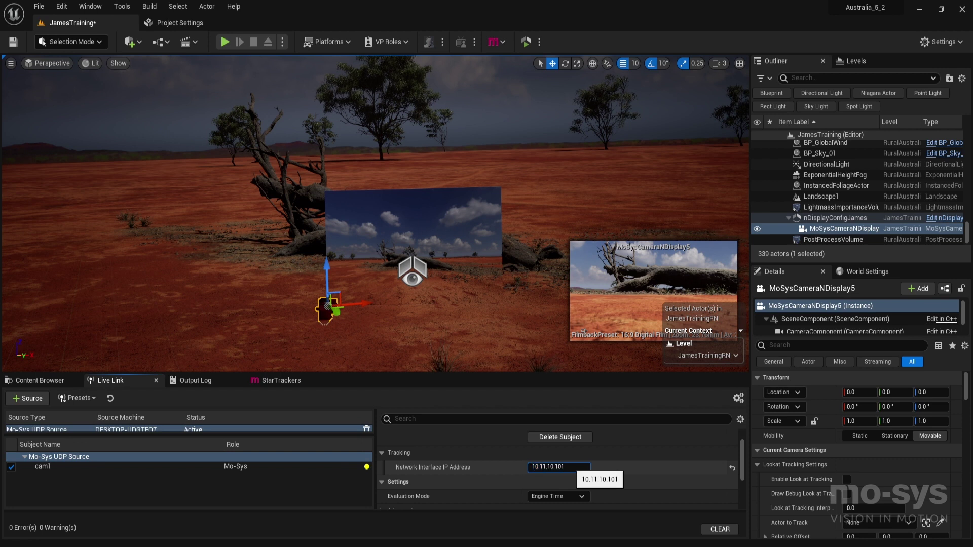
pyautogui.press('Return')
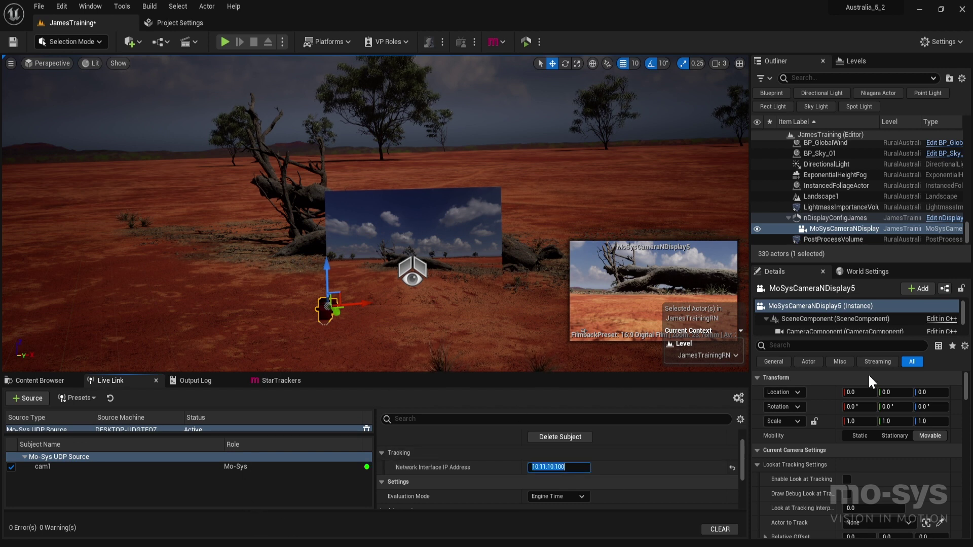
# - Assign cam1 as the subject representation of the camera's MoSysLiveLink component
pyautogui.scroll(-5, 841, 325)
pyautogui.click(816, 314)
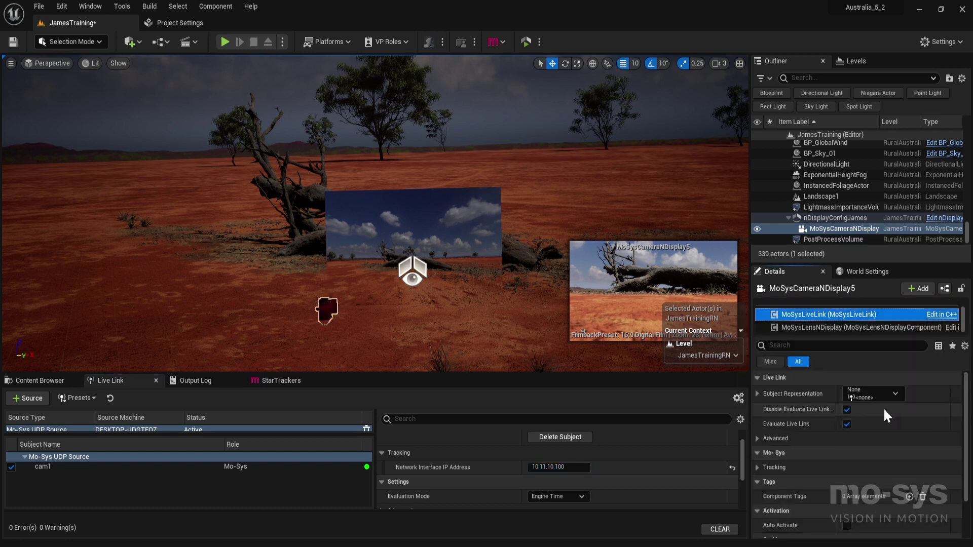
pyautogui.click(875, 393)
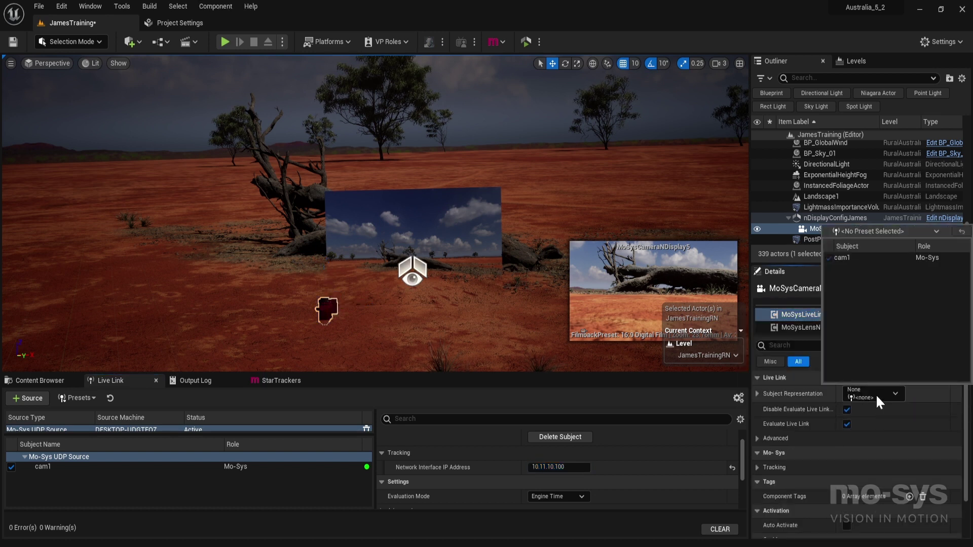
pyautogui.click(864, 258)
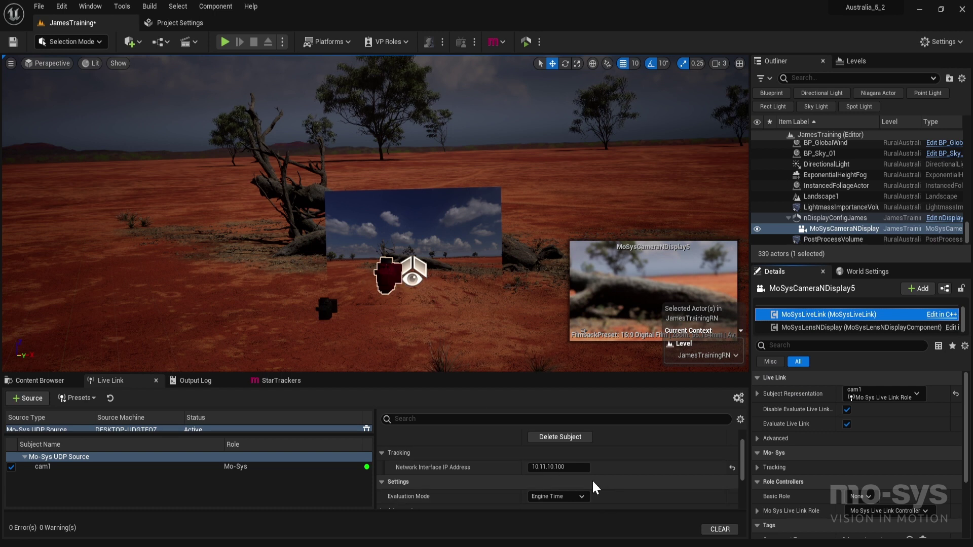
# - Edit the Mo-Sys UDP Source's network interface IP address again and display the cam1 subject's settings
pyautogui.click(563, 467)
pyautogui.click(563, 466)
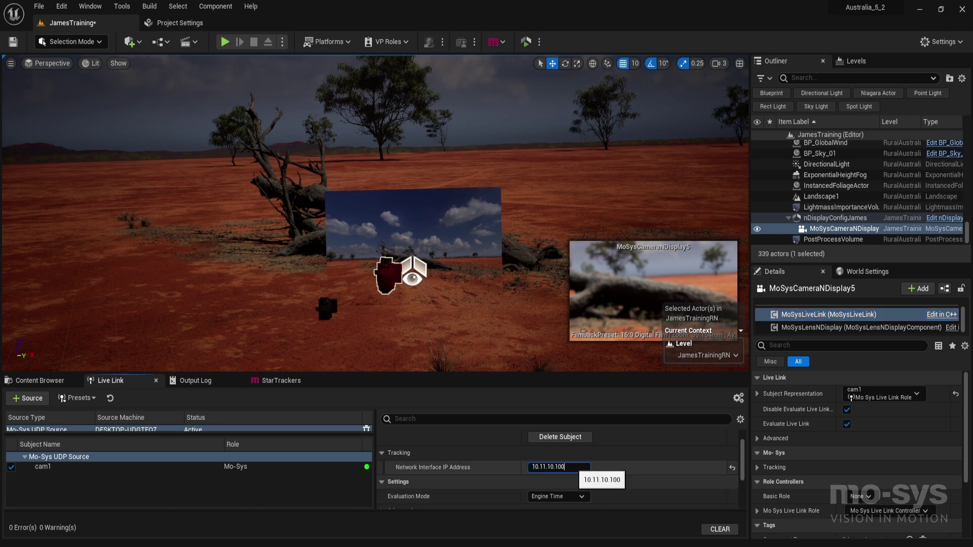
pyautogui.press('Return')
pyautogui.click(295, 485)
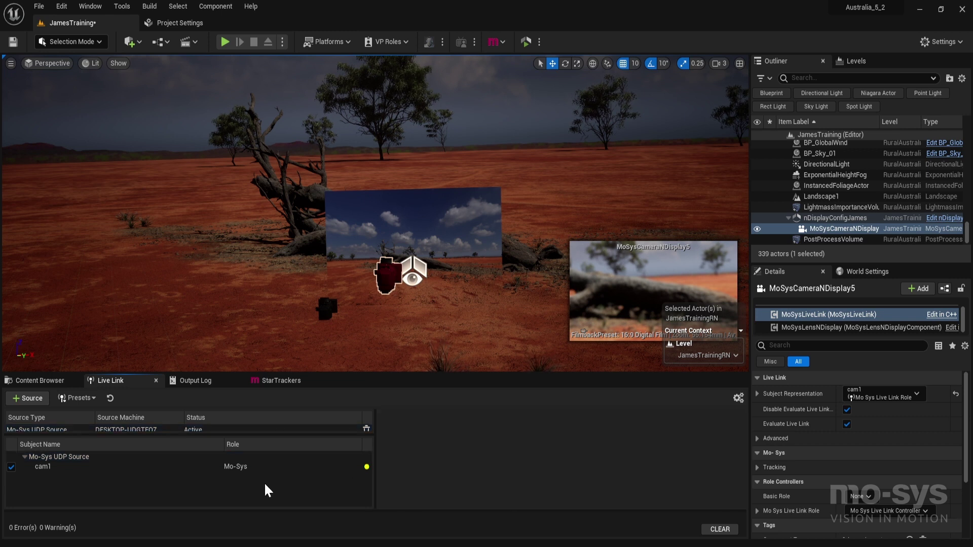
pyautogui.click(208, 467)
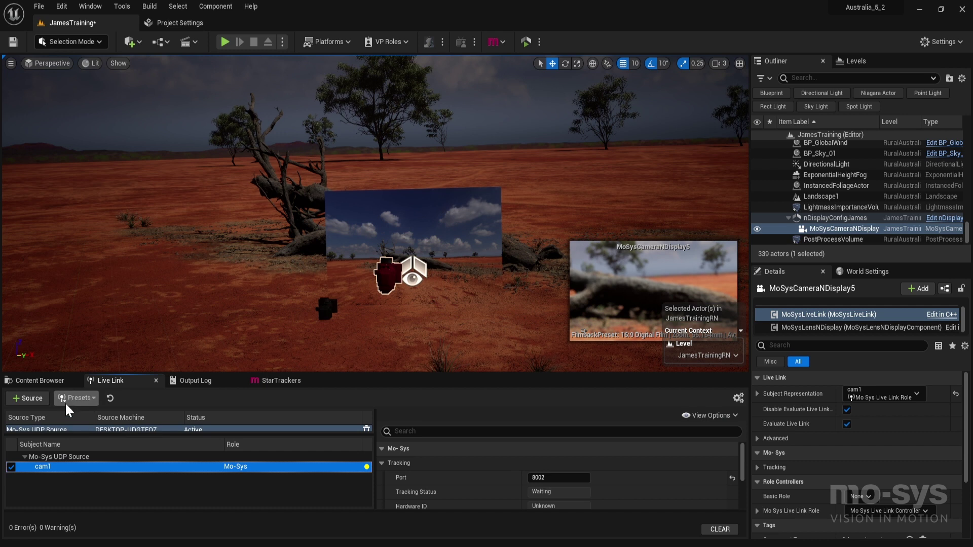
# - Set the Live Link plugin's Default Live Link Preset to nDisplayPreset in the project settings
pyautogui.click(181, 22)
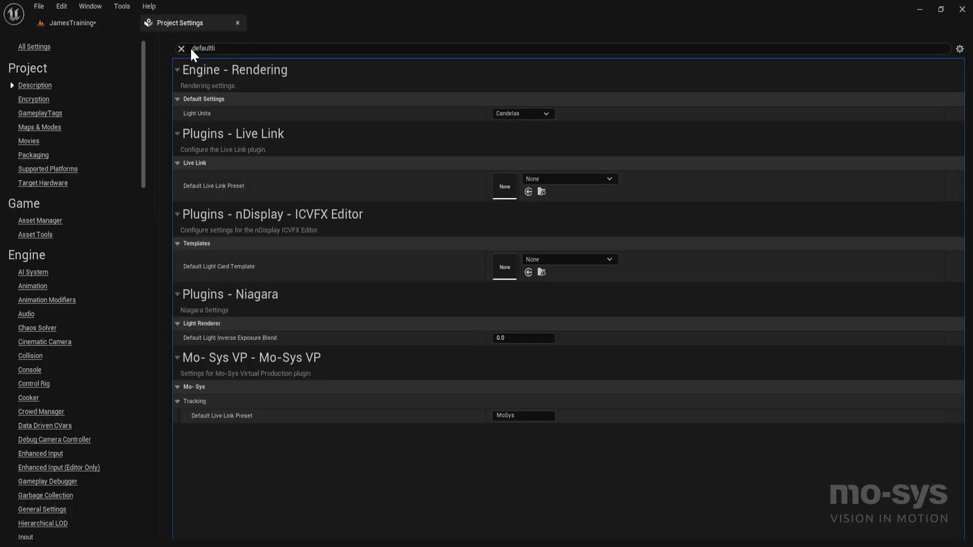
pyautogui.click(193, 49)
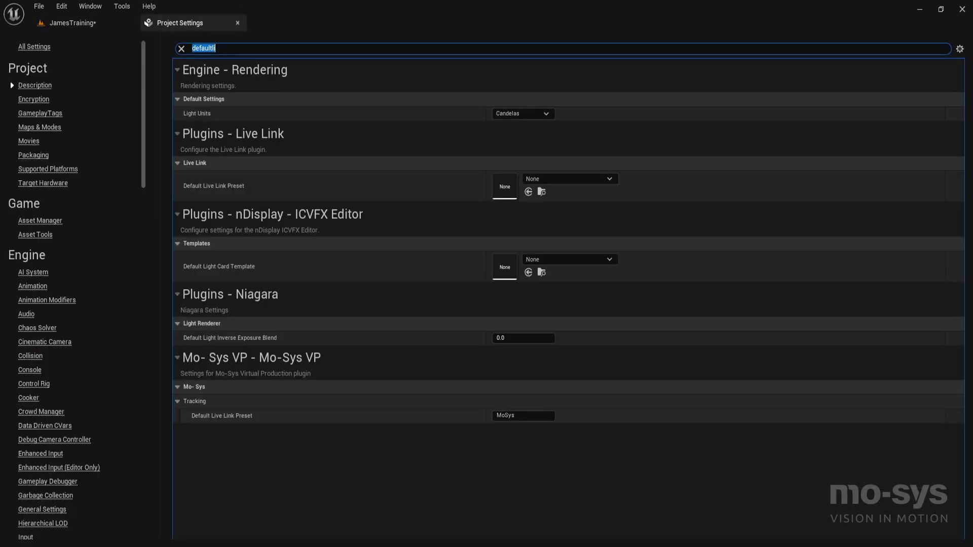
pyautogui.click(567, 181)
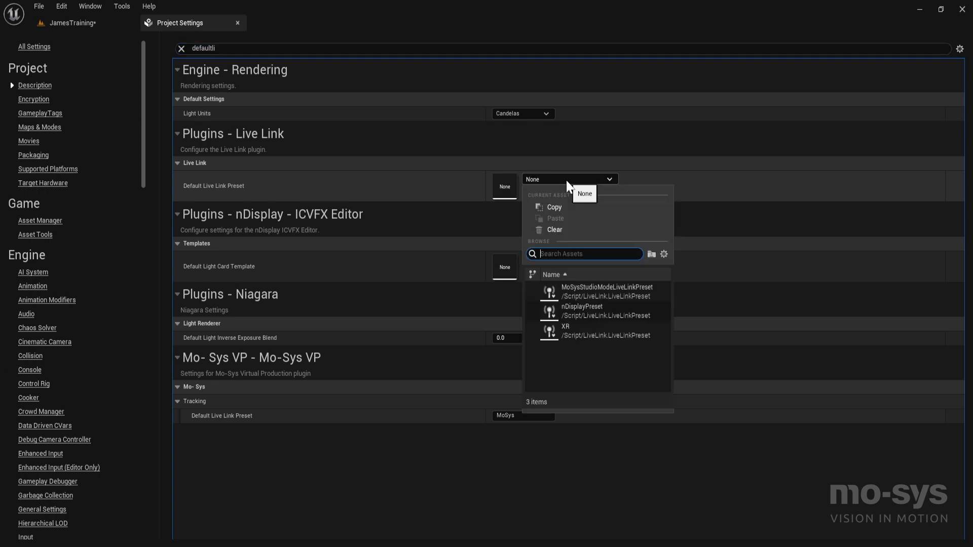
pyautogui.click(574, 312)
pyautogui.click(573, 312)
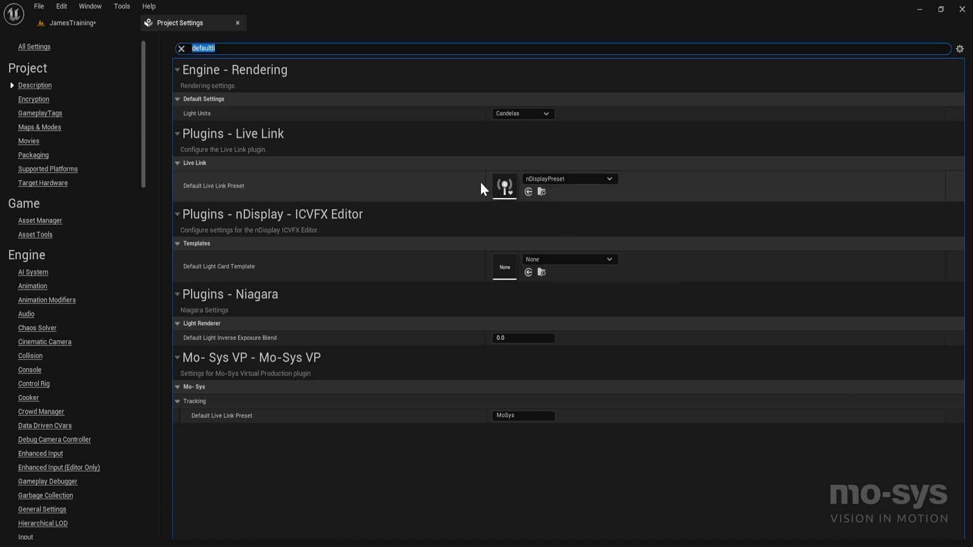
# - Assign MoSysCameraNDisplay5 as the Cine Camera Actor of the ICVFXCamera component in nDisplayConfigJames
pyautogui.click(71, 24)
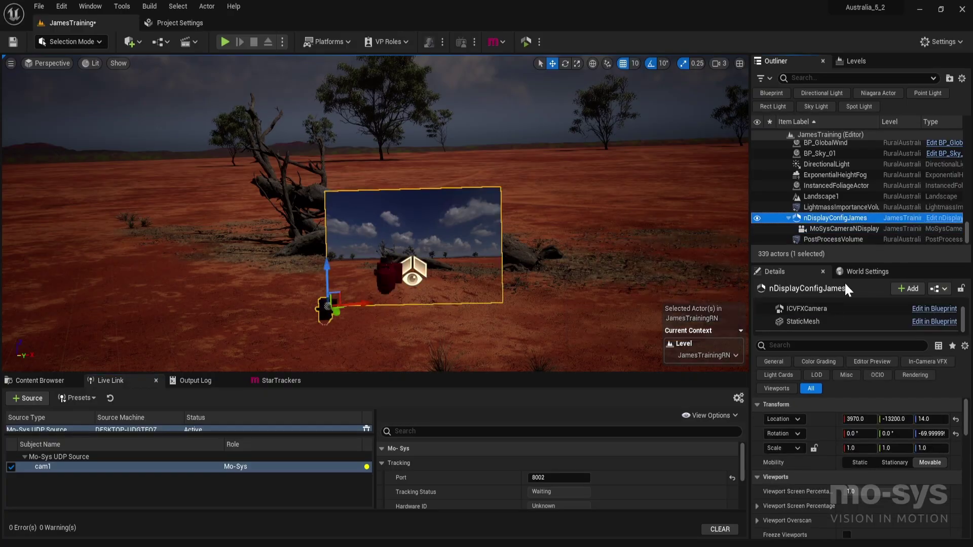
pyautogui.click(818, 309)
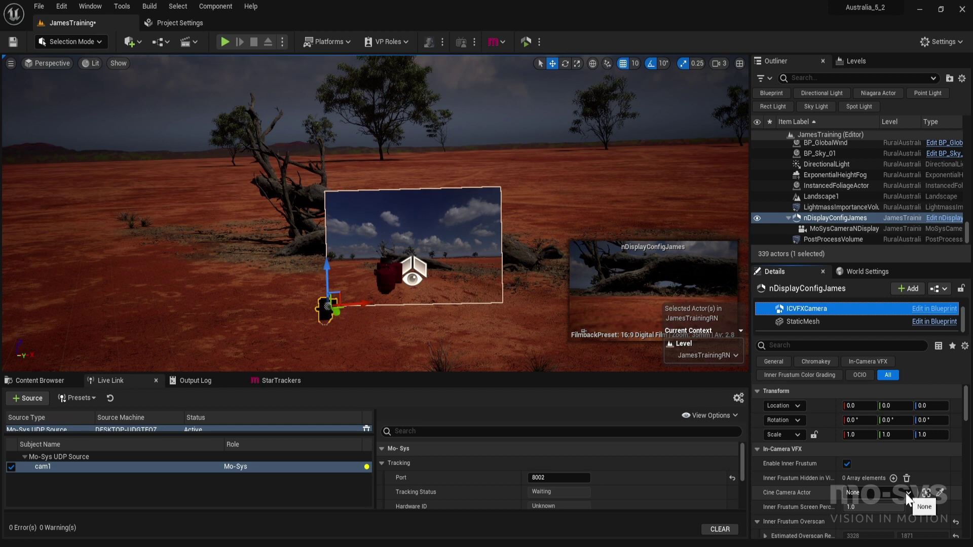
pyautogui.click(909, 494)
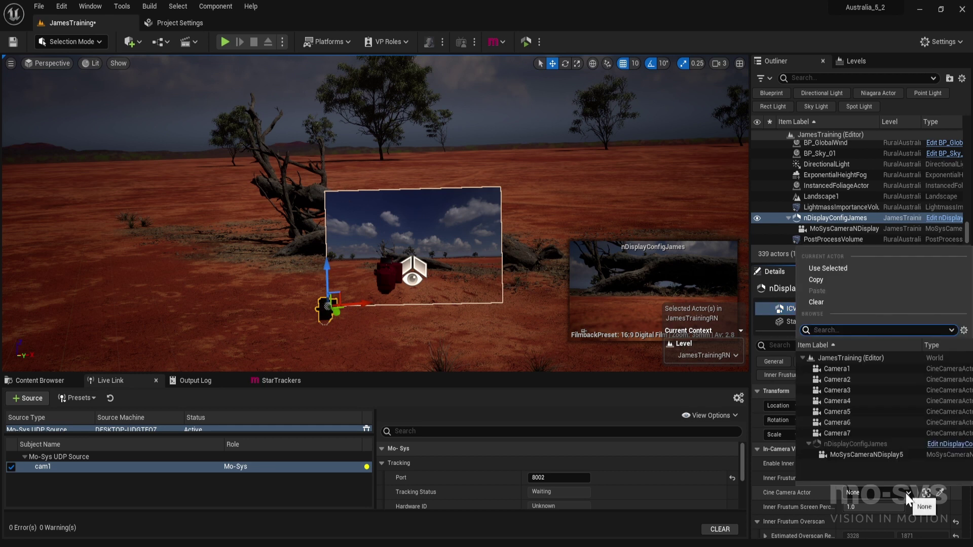
pyautogui.click(862, 455)
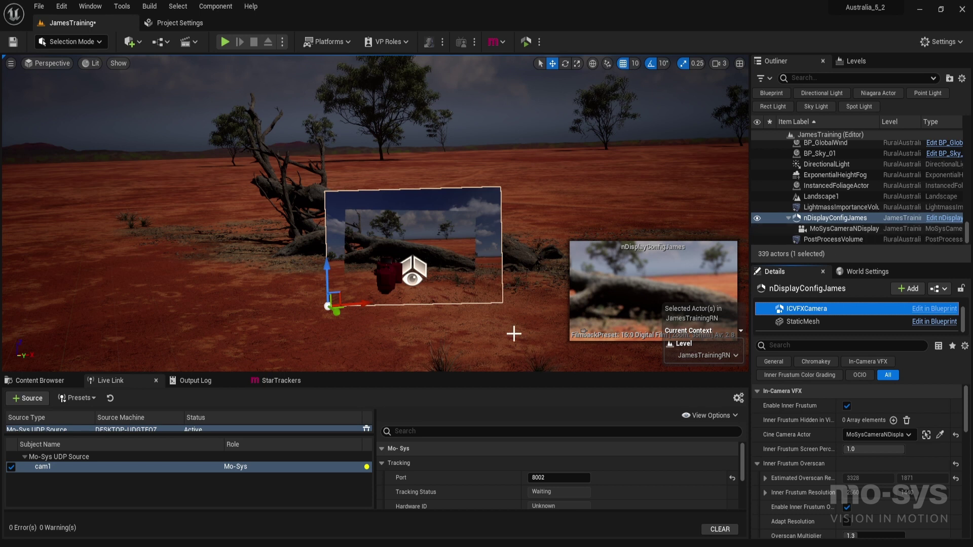
# - Save the JamesTraining level and check its list of sublevels
pyautogui.click(14, 42)
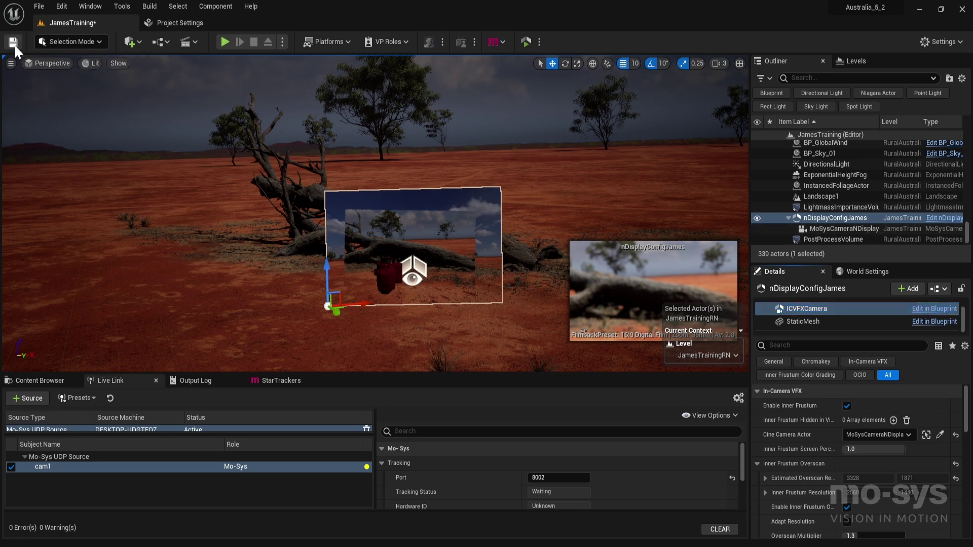
pyautogui.click(868, 66)
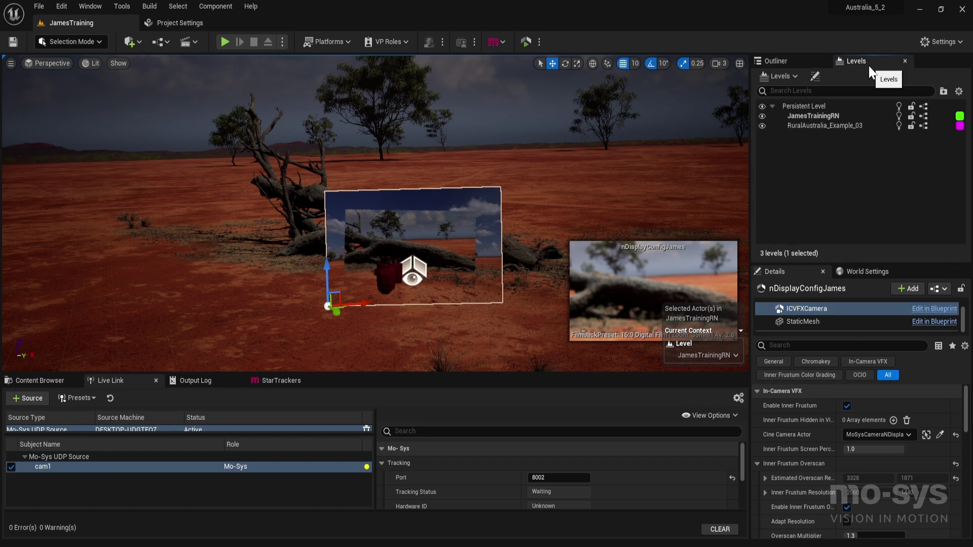
pyautogui.click(772, 60)
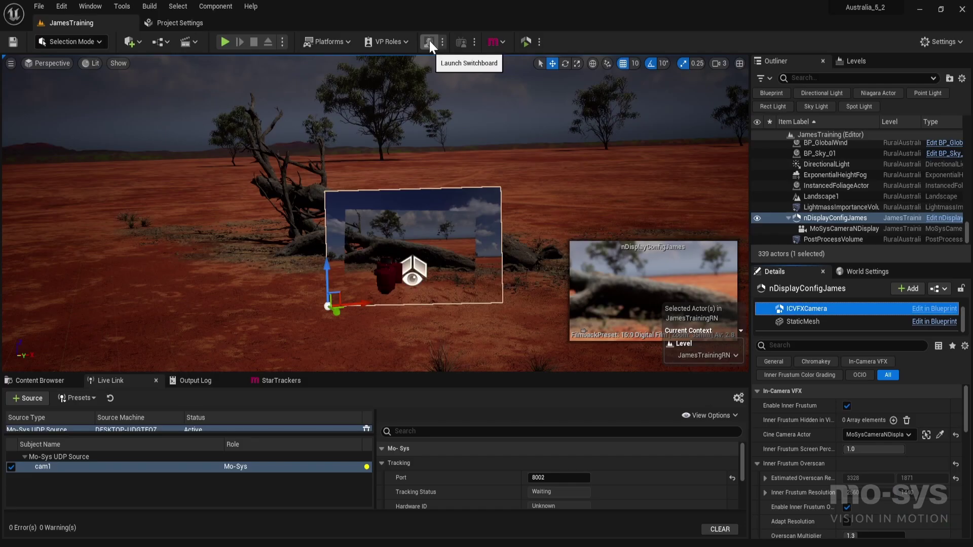
# - Launch Switchboard and create a new configuration named Australia_5_2 with the suggested project and engine paths
pyautogui.click(429, 41)
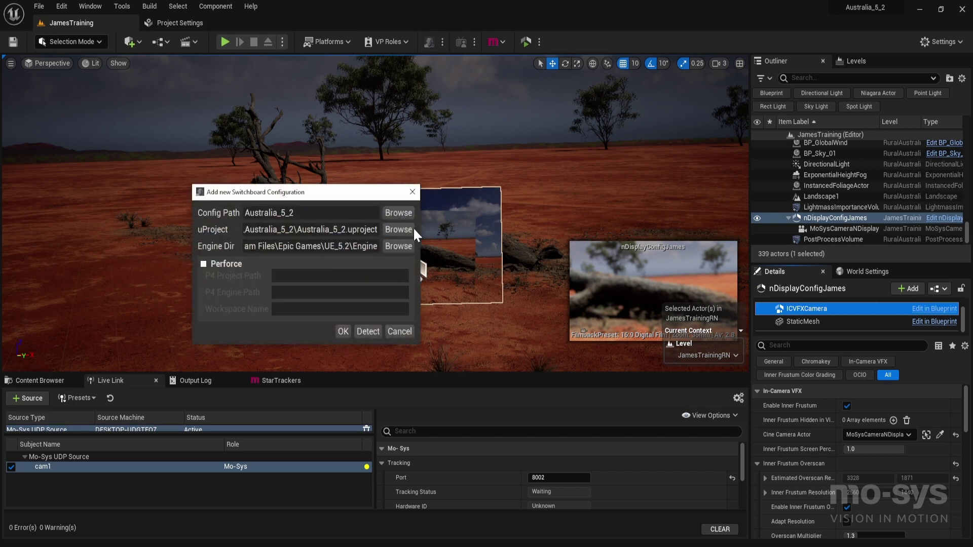
pyautogui.click(342, 330)
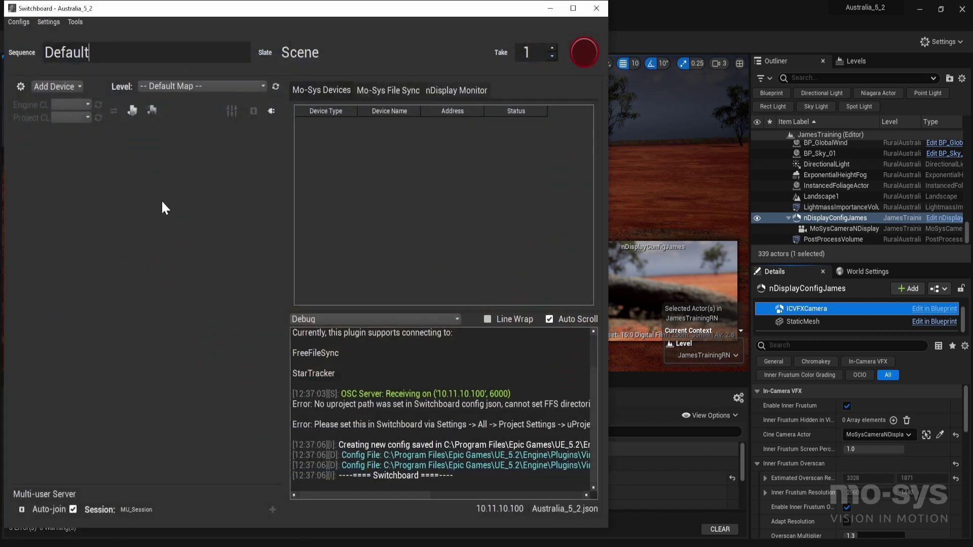
# - Add only the Default StarTracker at 10.11.10.201 as a MoSys device, excluding the other two StarTrackers, and connect it
pyautogui.click(75, 86)
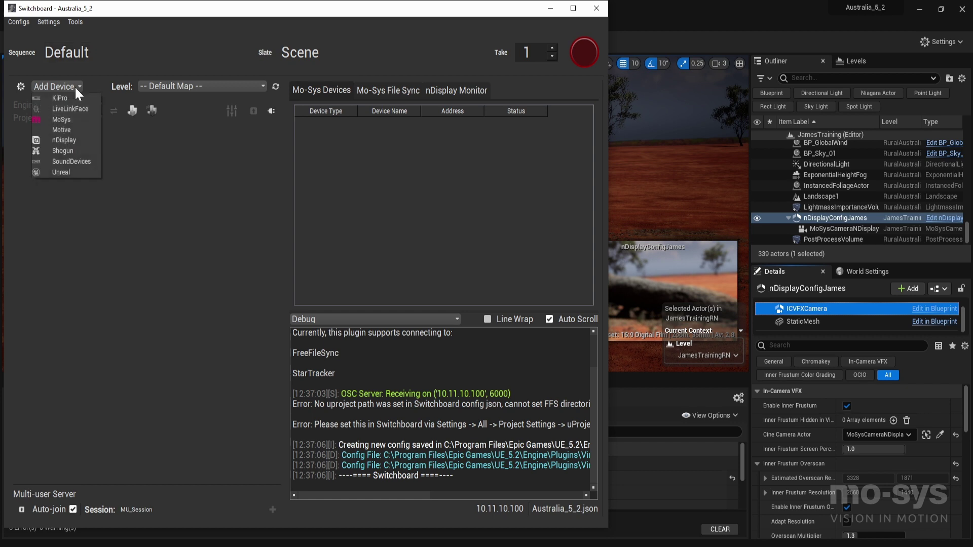
pyautogui.click(59, 121)
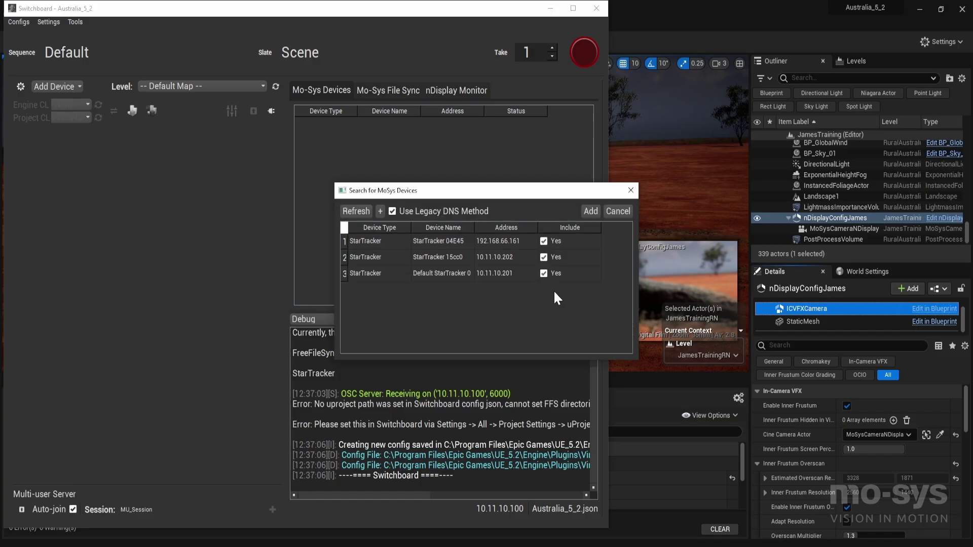
pyautogui.click(543, 242)
pyautogui.click(544, 257)
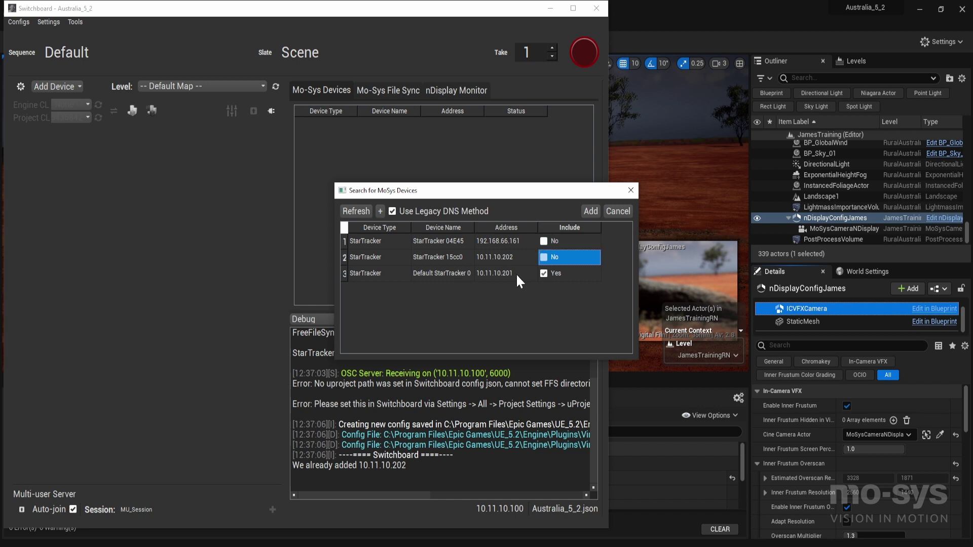
pyautogui.click(590, 211)
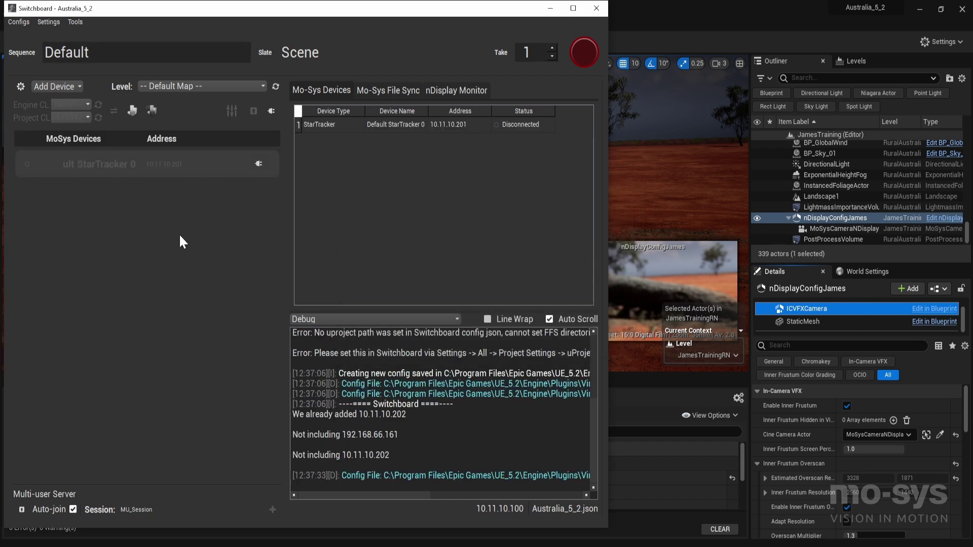
pyautogui.click(259, 163)
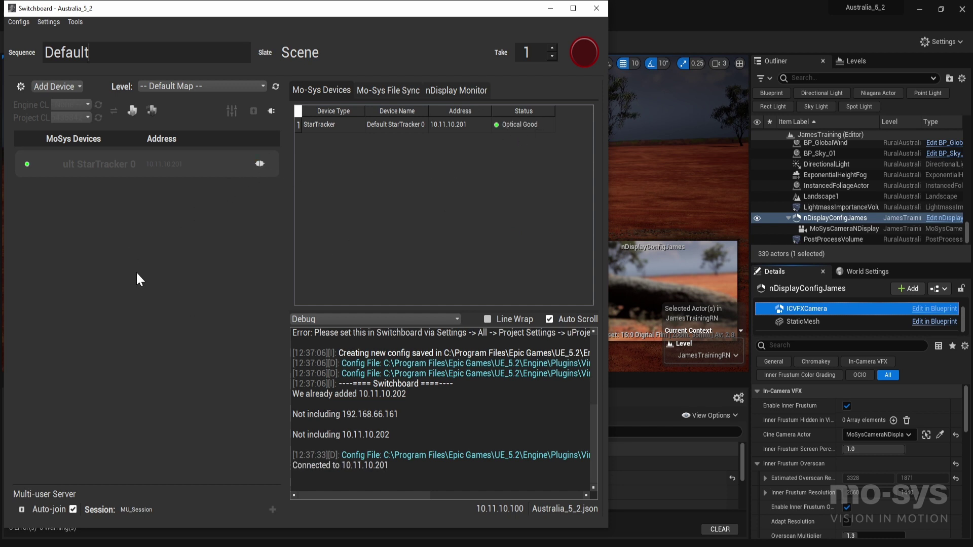
# - Add an nDisplay device to Switchboard using nDisplayConfigJames.uasset from the project's Content folder as its config file
pyautogui.click(64, 86)
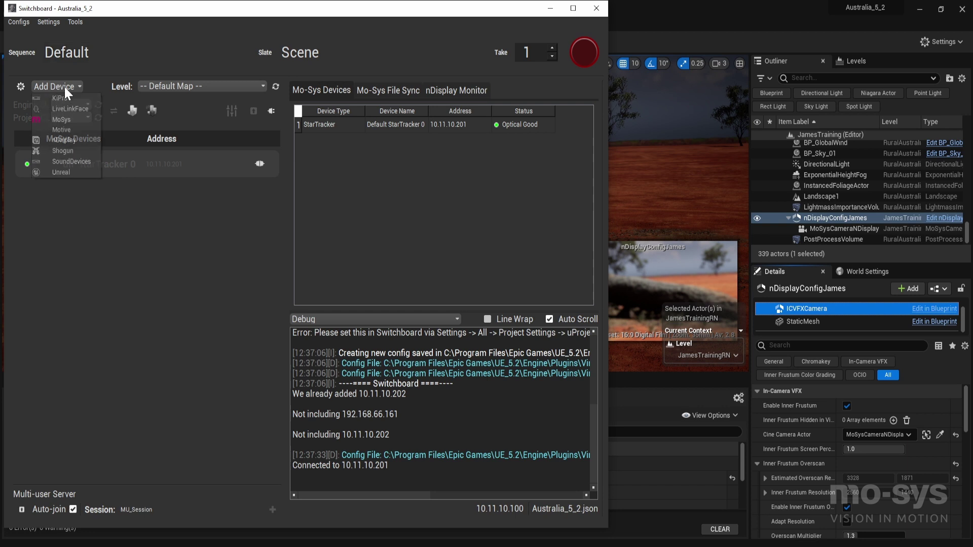
pyautogui.click(65, 141)
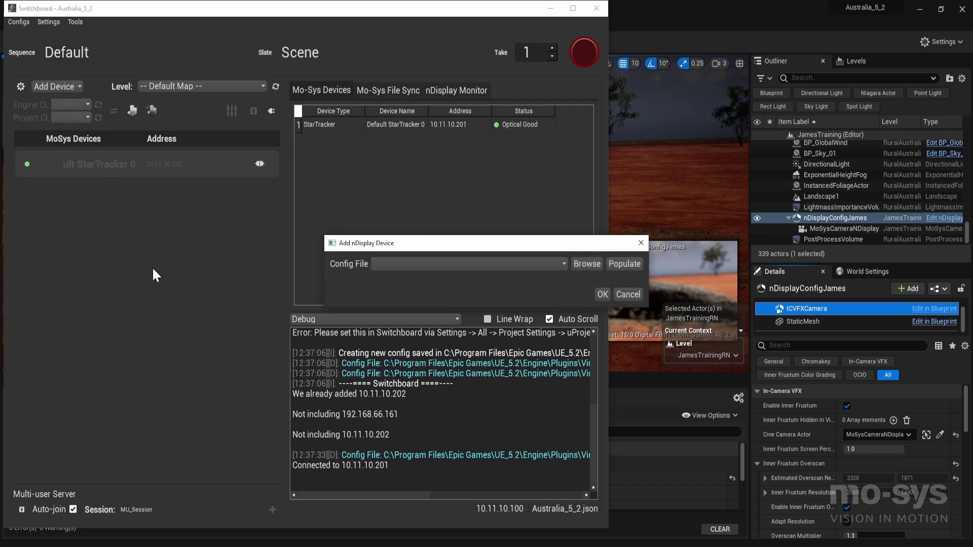
pyautogui.click(583, 266)
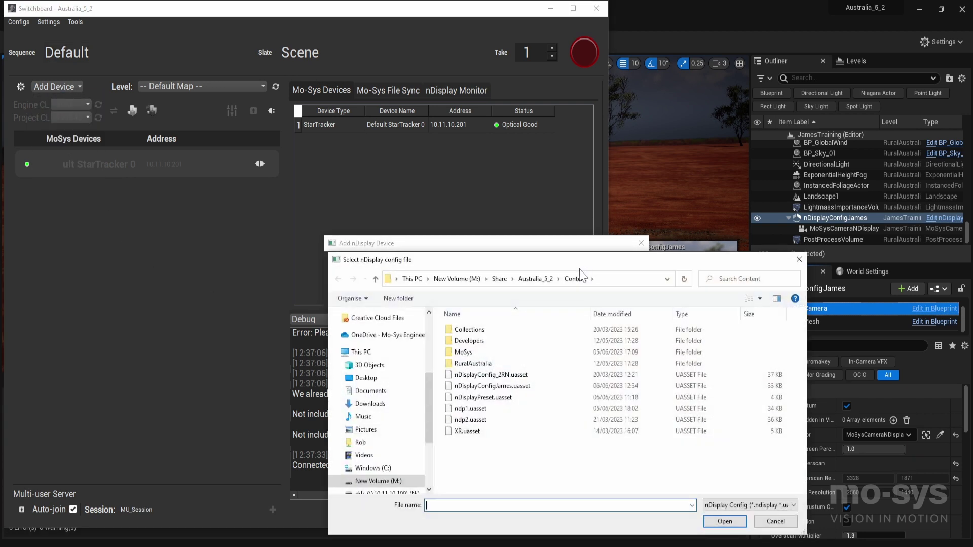
pyautogui.doubleClick(489, 386)
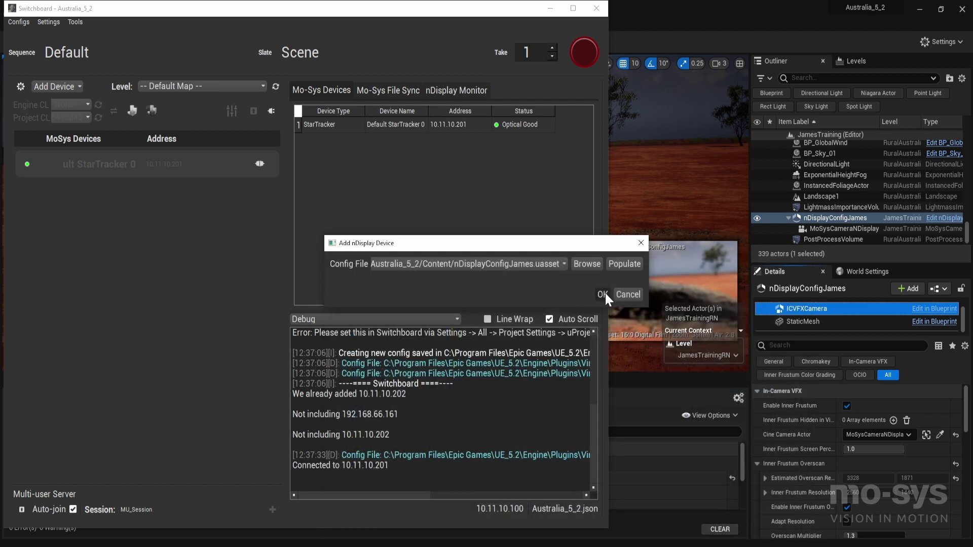
pyautogui.click(602, 293)
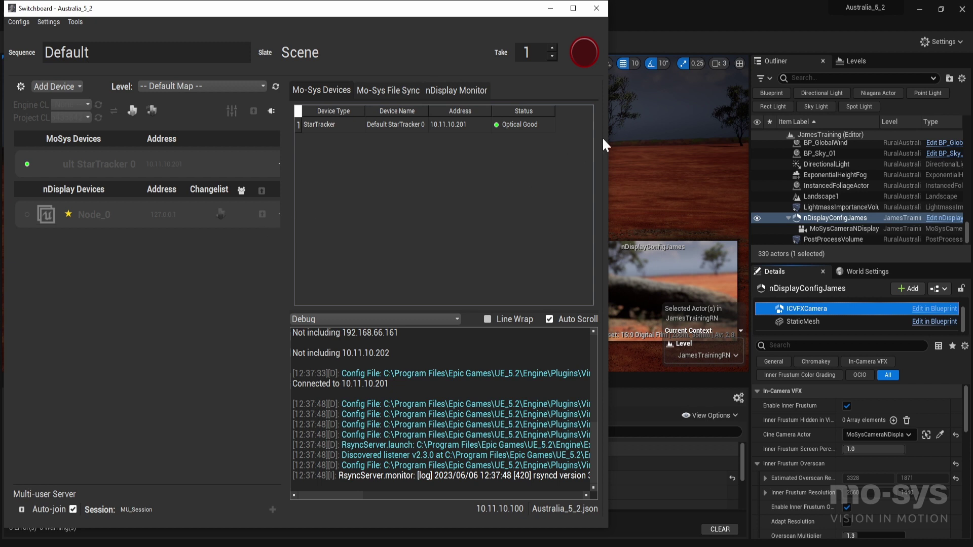
# - Set the address of the nDisplay device Node_0 to 10.11.10.101 and connect it
pyautogui.moveTo(603, 124); pyautogui.dragTo(641, 124)
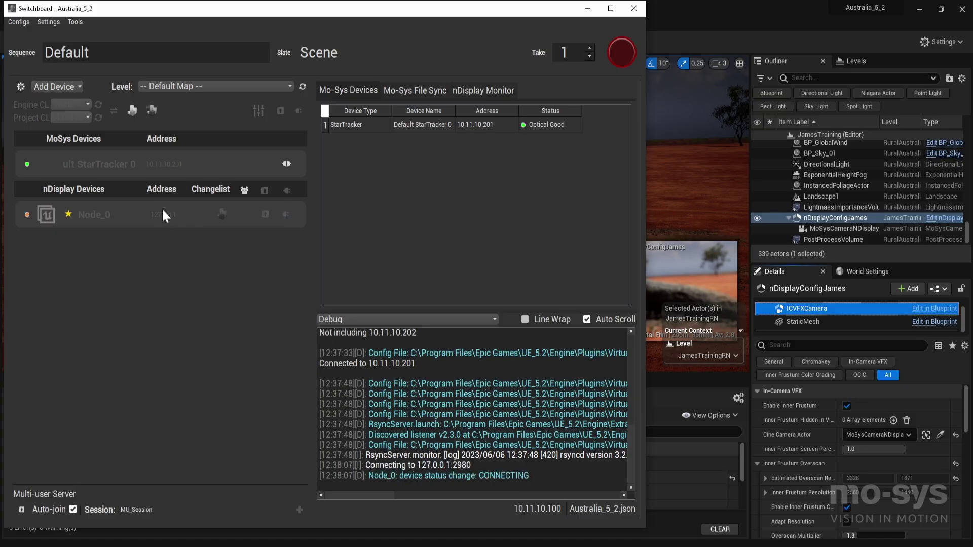
pyautogui.click(164, 215)
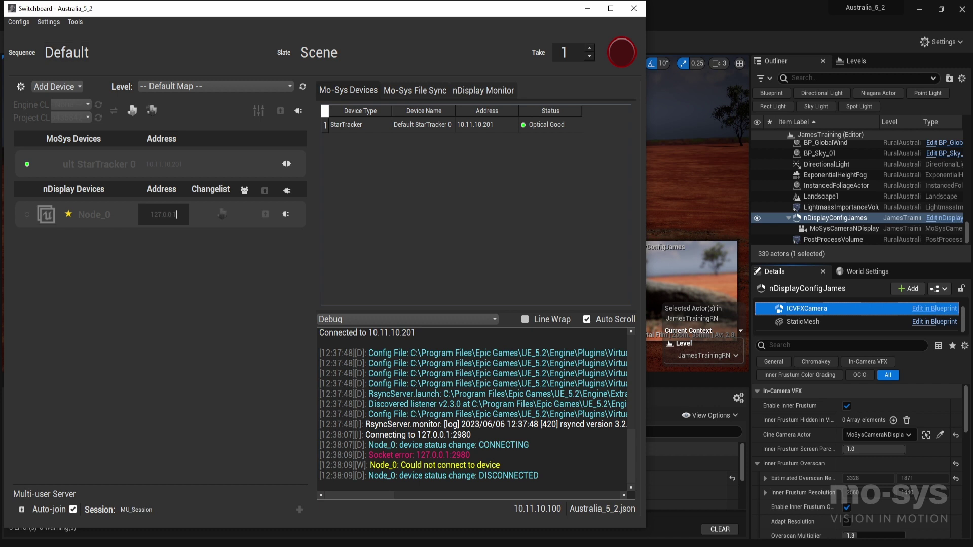
pyautogui.hotkey('shift', 'Home')
pyautogui.write('10.11.10.101')
pyautogui.click(285, 212)
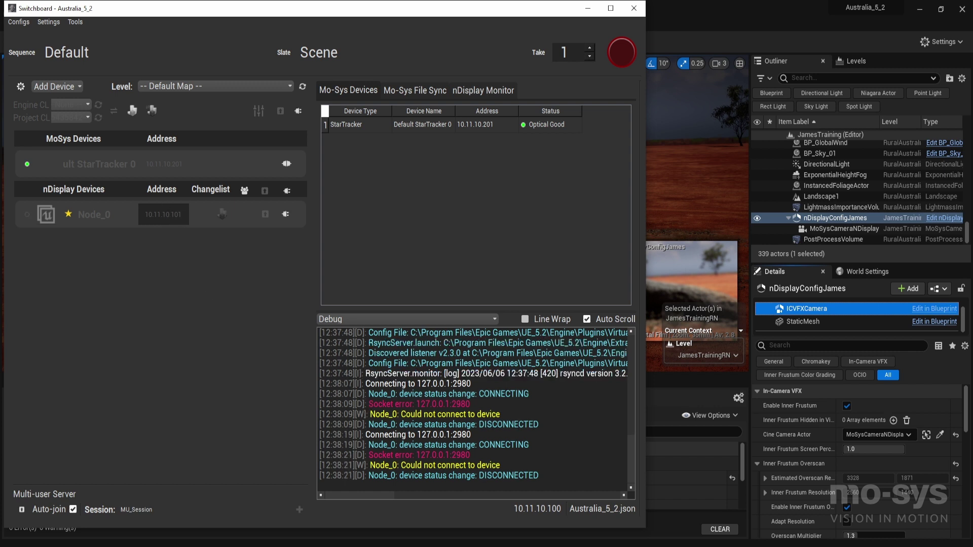
pyautogui.press('Return')
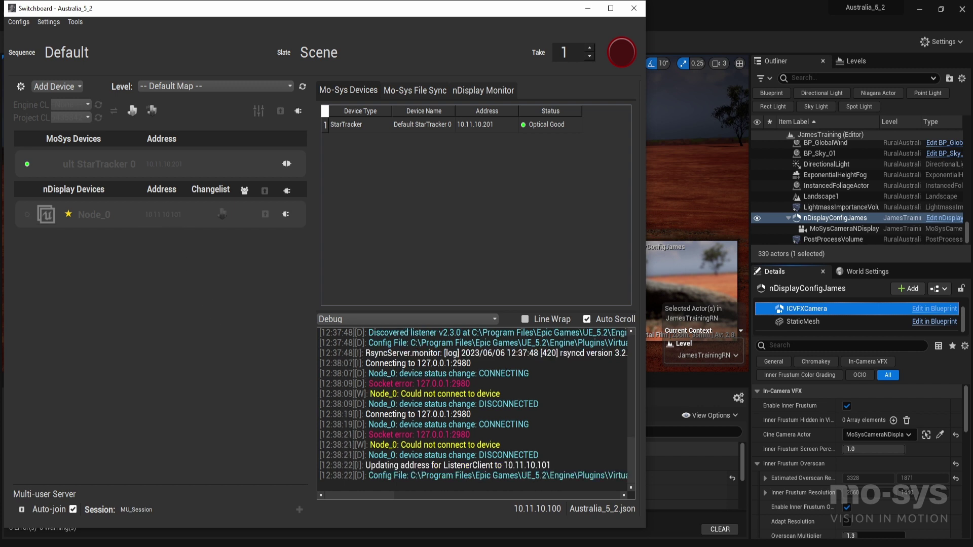
pyautogui.click(285, 213)
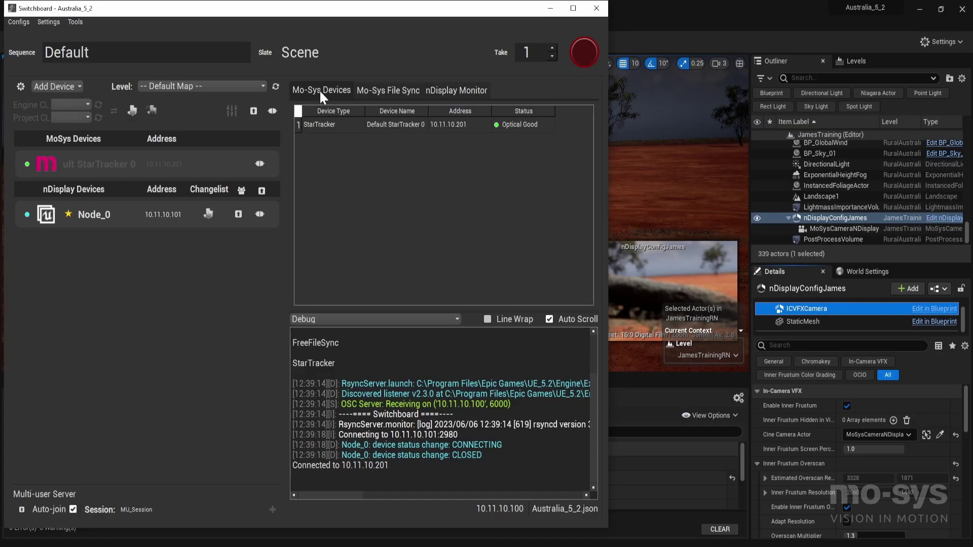
# - Sync the project's Content folder to Node_0 with Mo-Sys File Sync
pyautogui.click(389, 91)
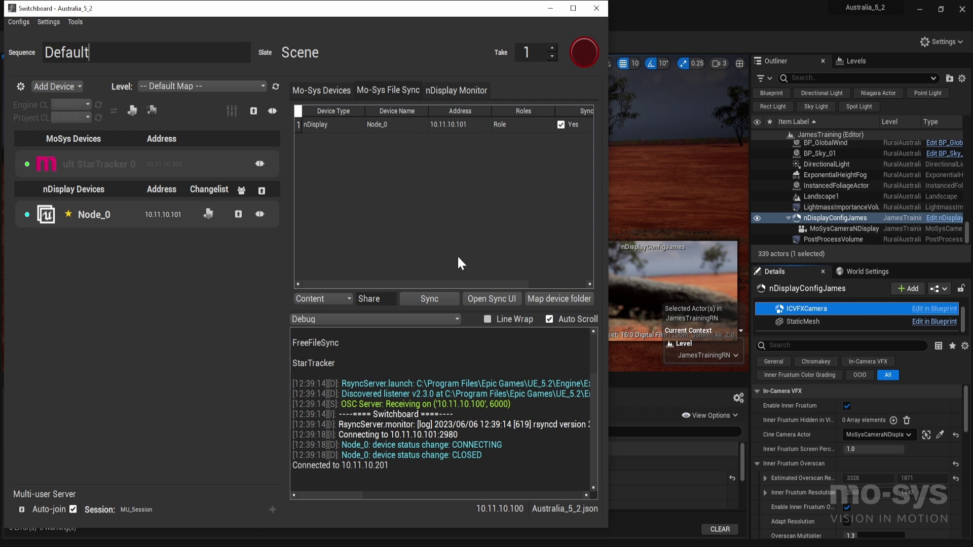
pyautogui.click(436, 296)
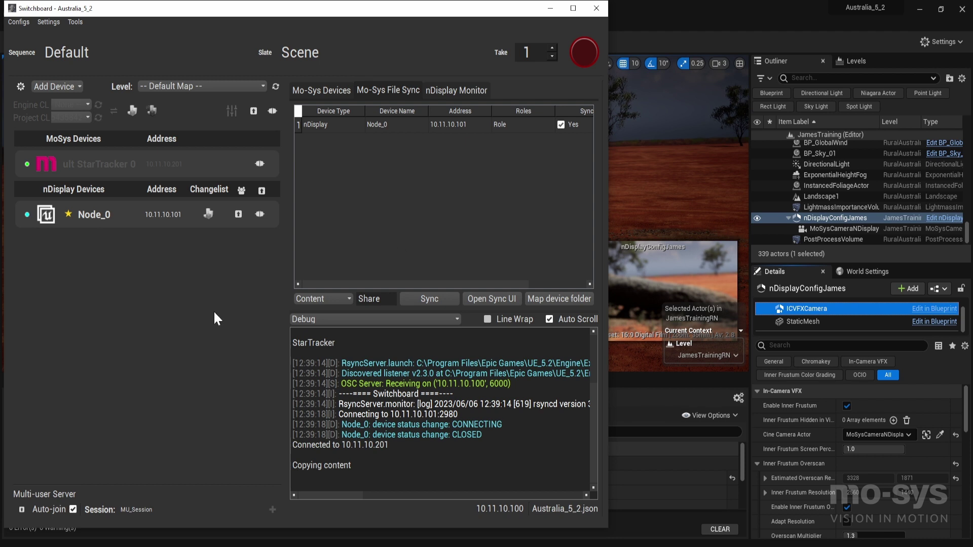
# - Set the launch level to JamesTraining and start Unreal on Node_0, closing the multi-user server's sessions window
pyautogui.click(232, 86)
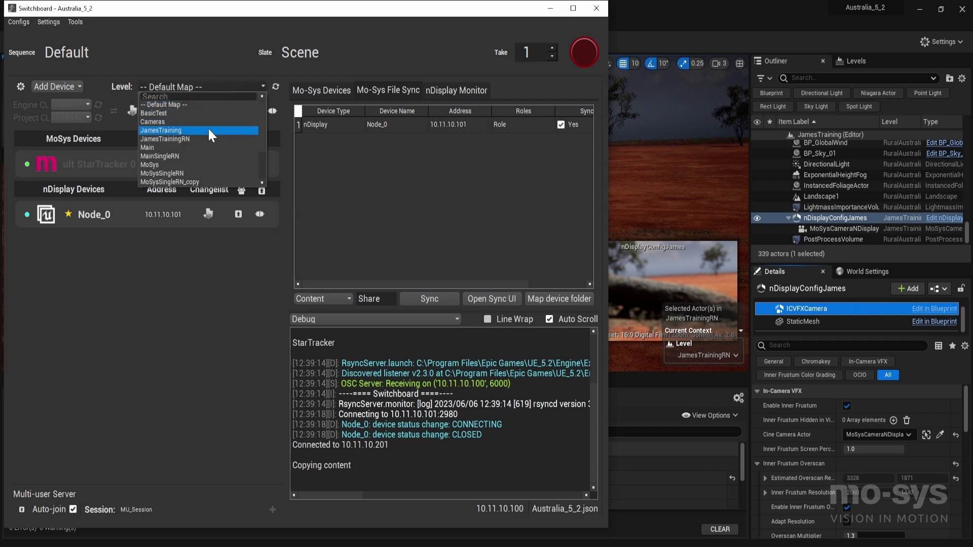
pyautogui.click(210, 131)
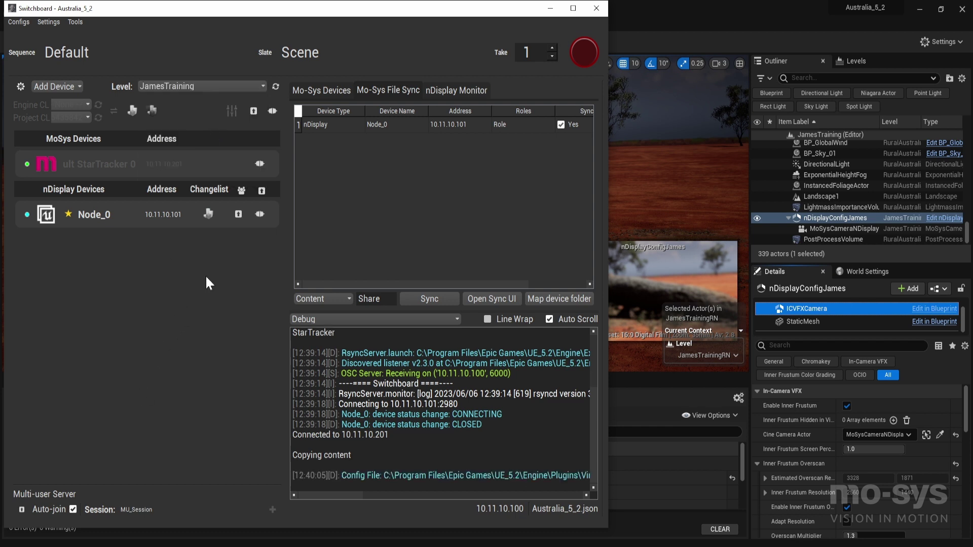
pyautogui.click(238, 214)
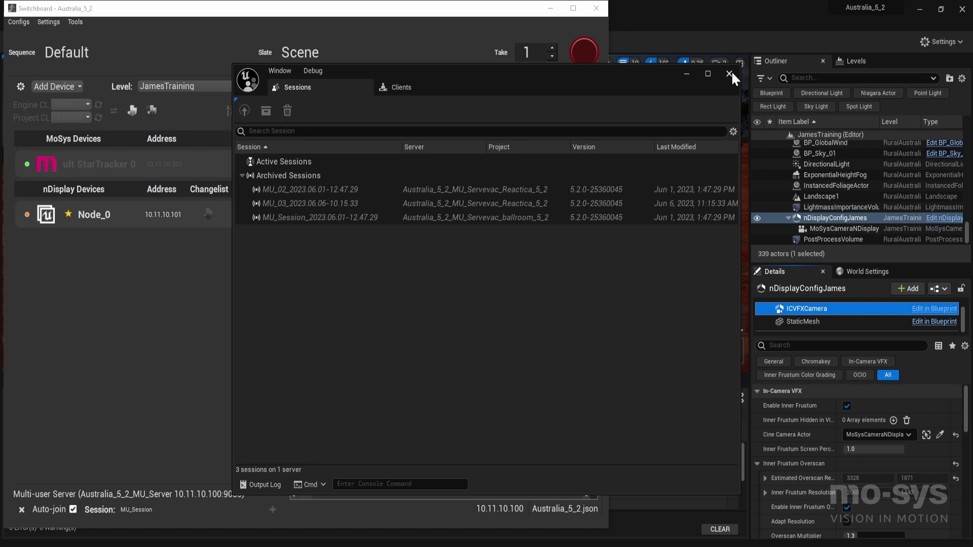
pyautogui.click(730, 74)
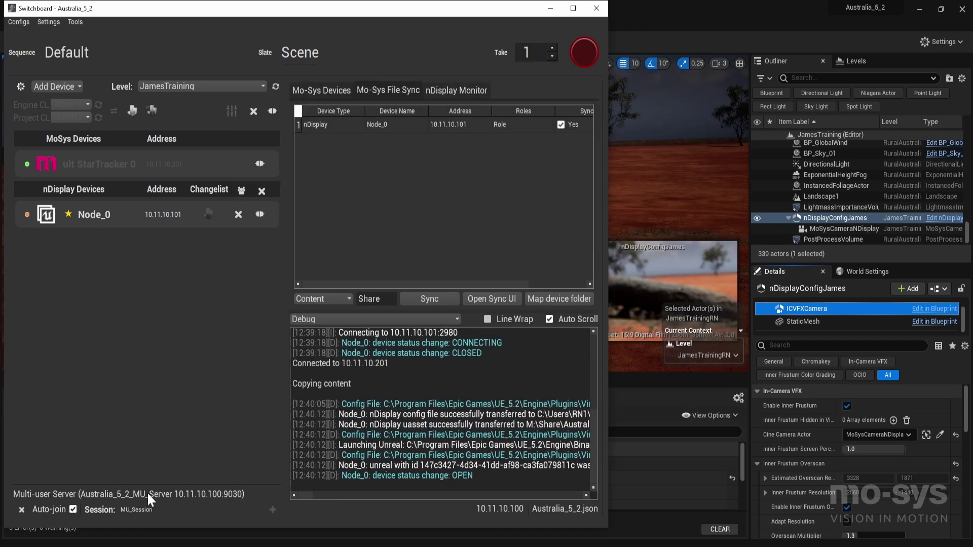